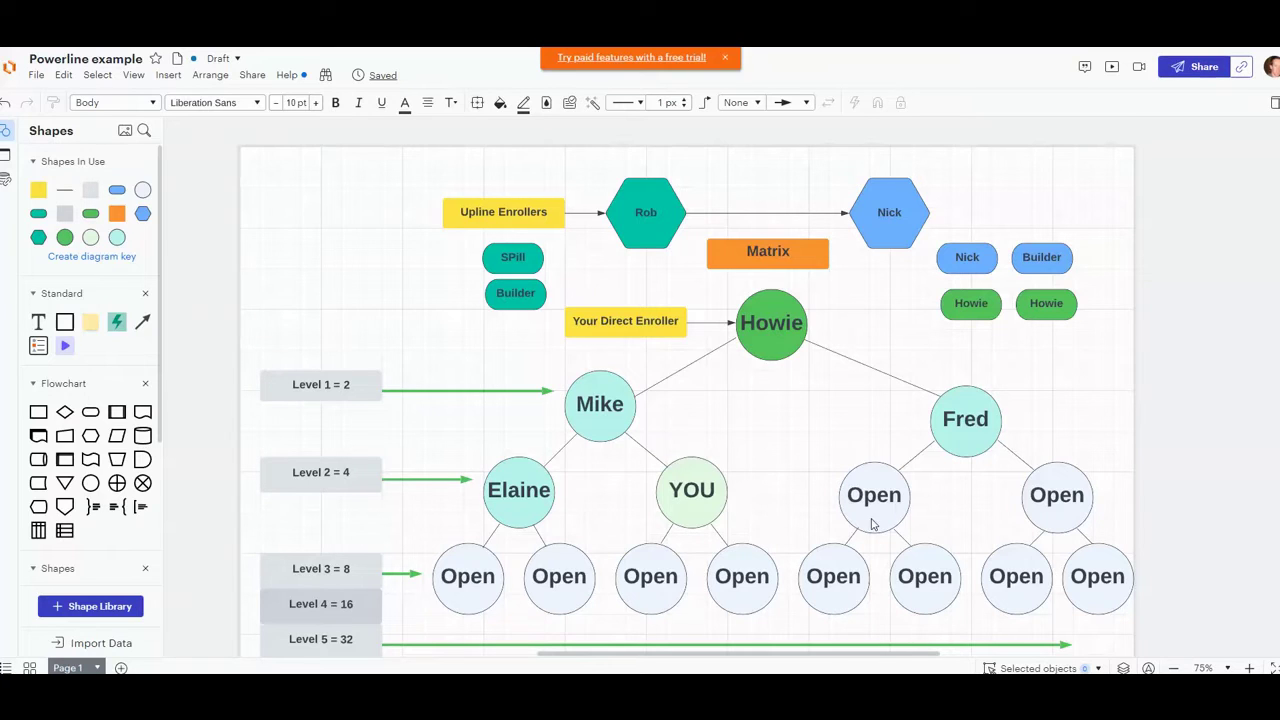
scroll(862, 522, "down", 3)
scroll(860, 522, "down", 3)
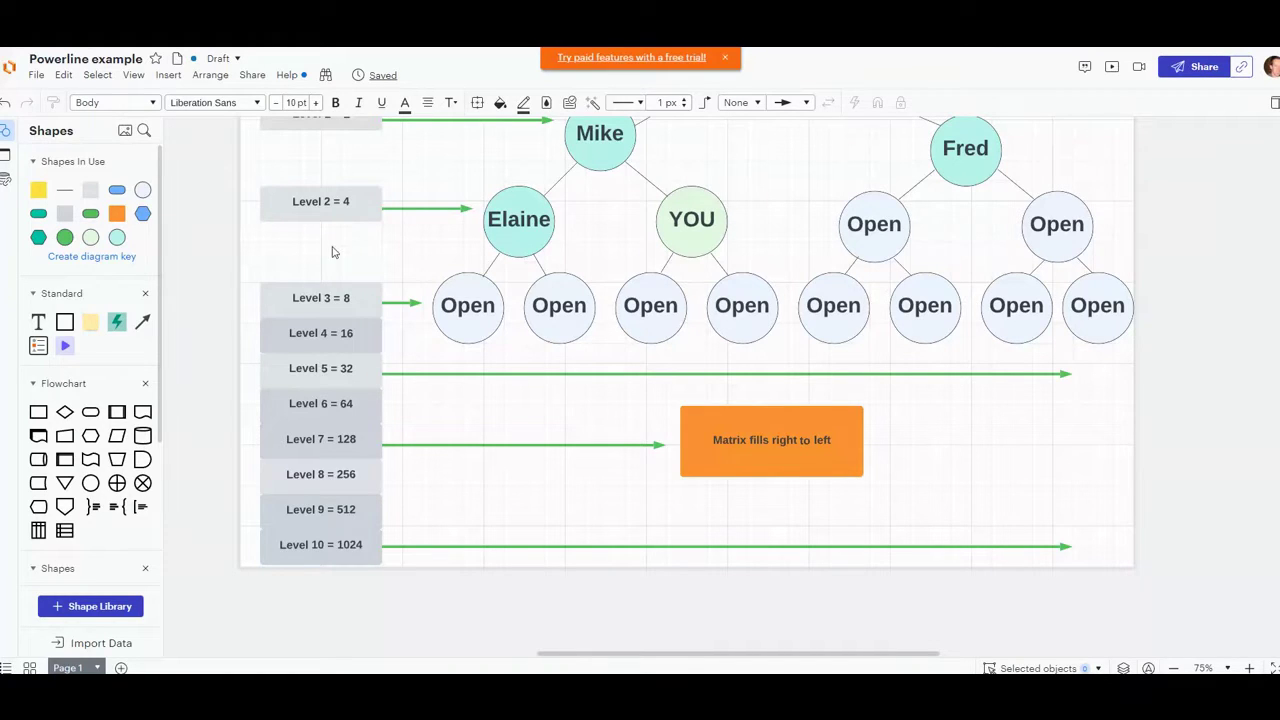
scroll(336, 266, "up", 2)
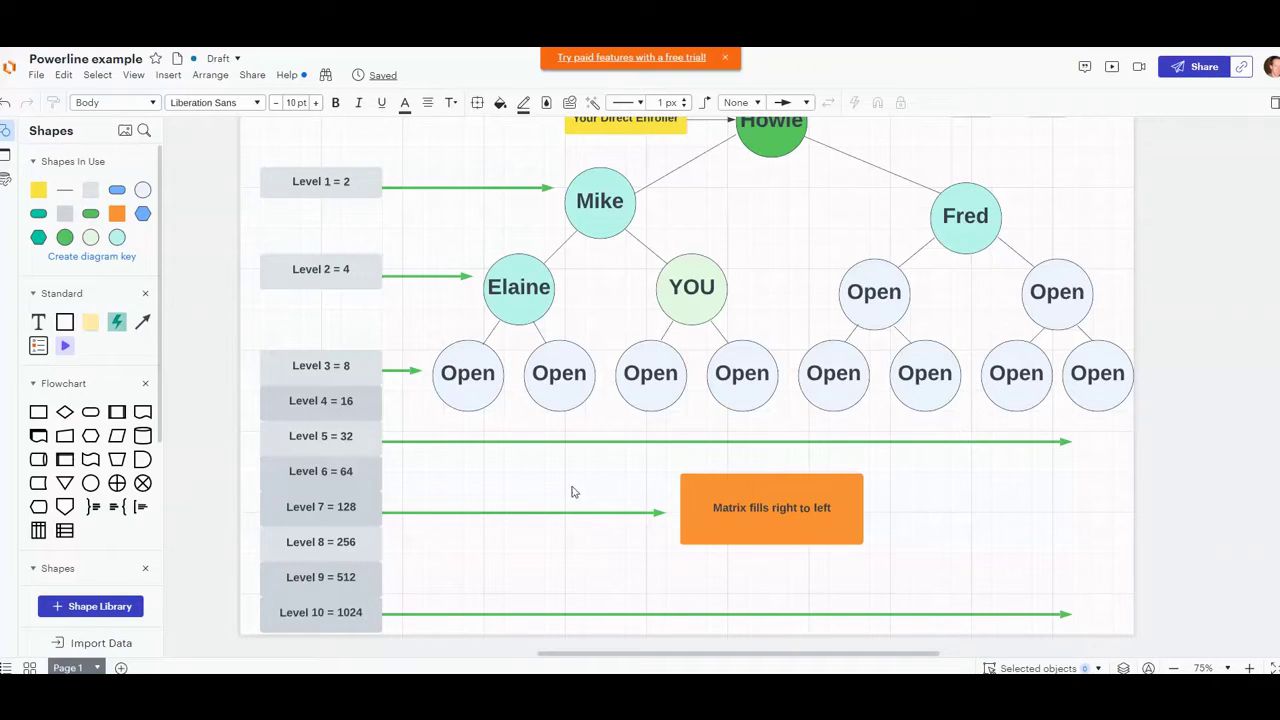
scroll(363, 447, "down", 1)
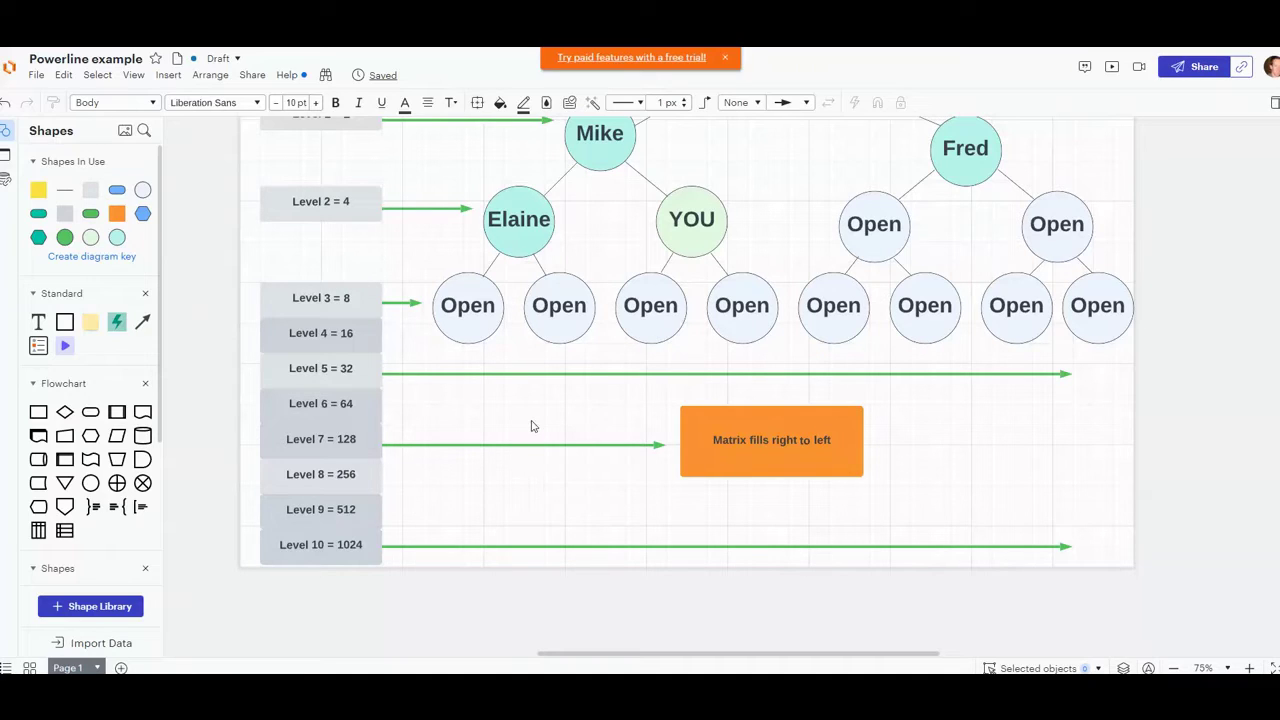
scroll(1208, 382, "up", 4)
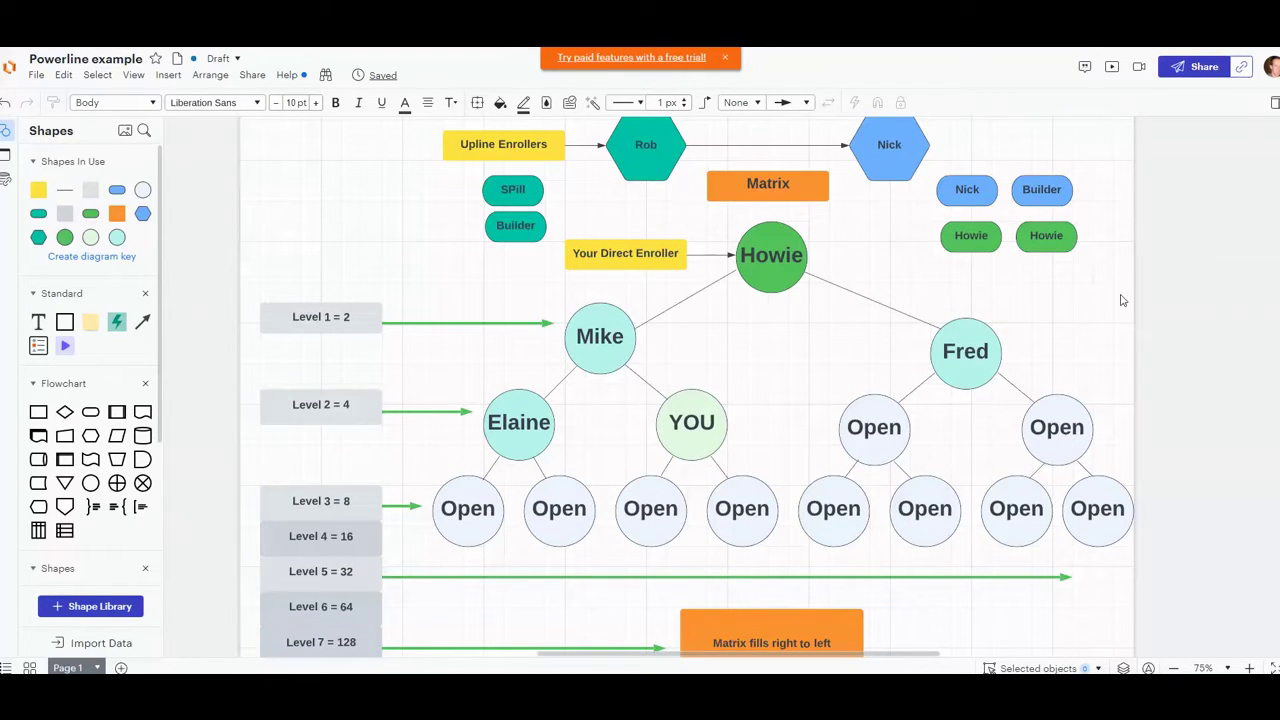
- Drop SPill and Nick into Fred's left and right Open circles, then carry a Howie pill toward Elaine
scroll(1122, 300, "up", 1)
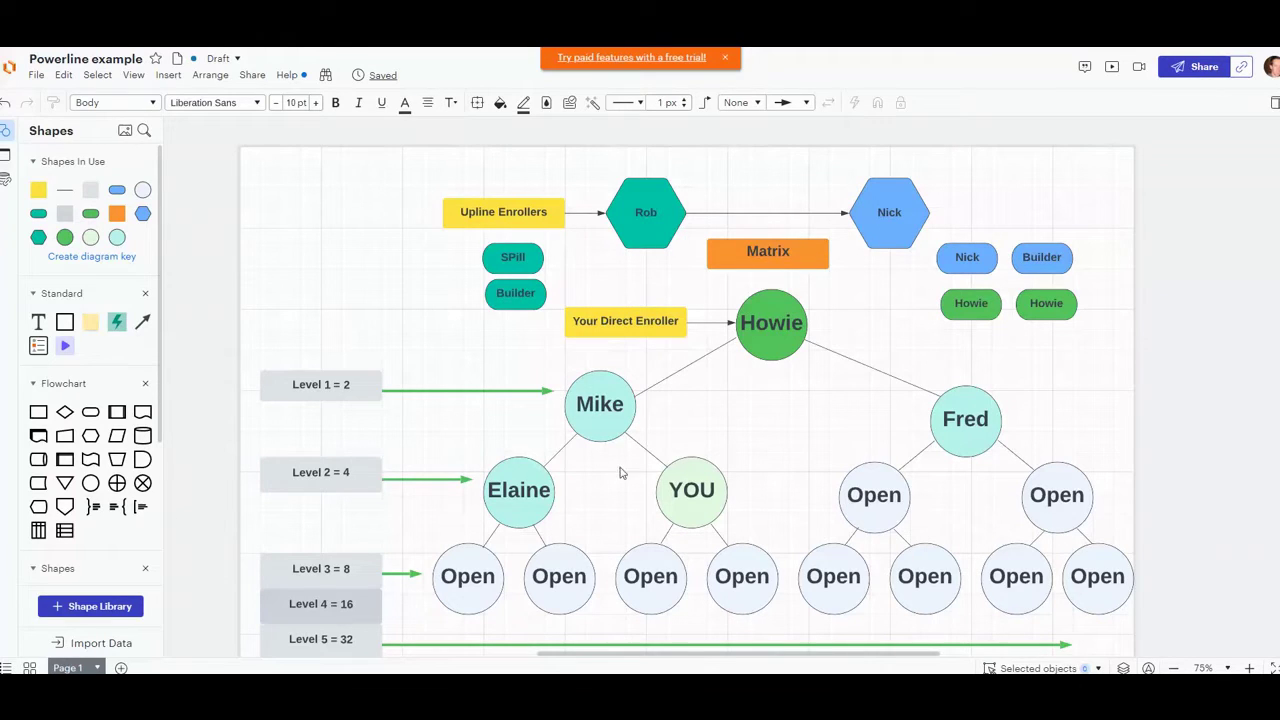
left_click(528, 263)
left_click_drag(528, 263, 891, 505)
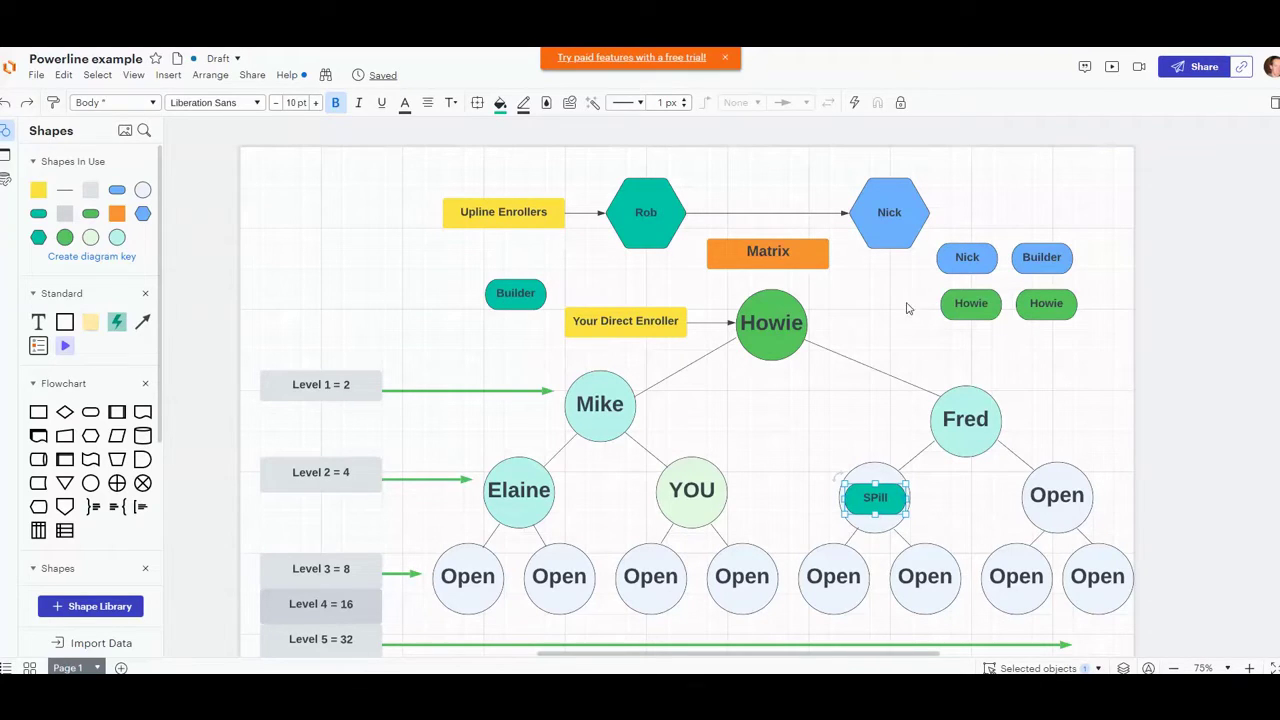
left_click_drag(952, 258, 958, 258)
left_click_drag(890, 332, 1040, 496)
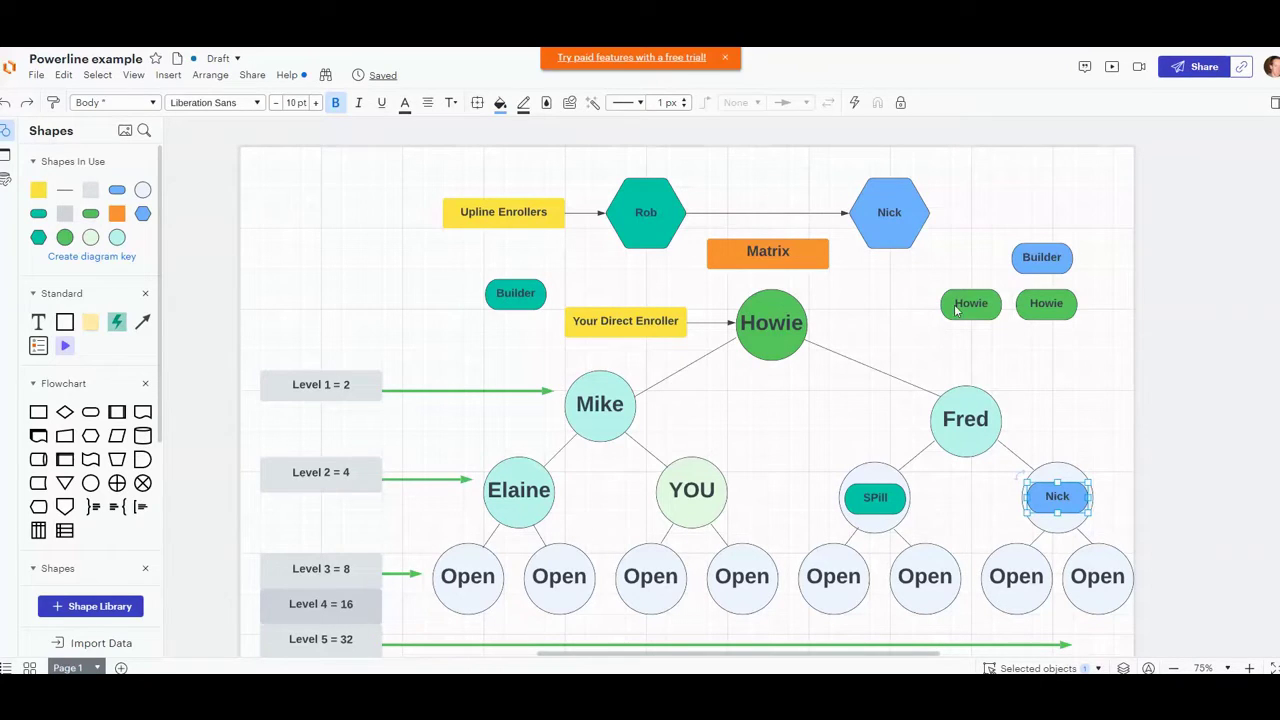
left_click_drag(970, 307, 528, 566)
- Put a green Howie pill in Elaine's Open spot and the teal Builder in YOU's left spot
left_click_drag(1058, 303, 566, 580)
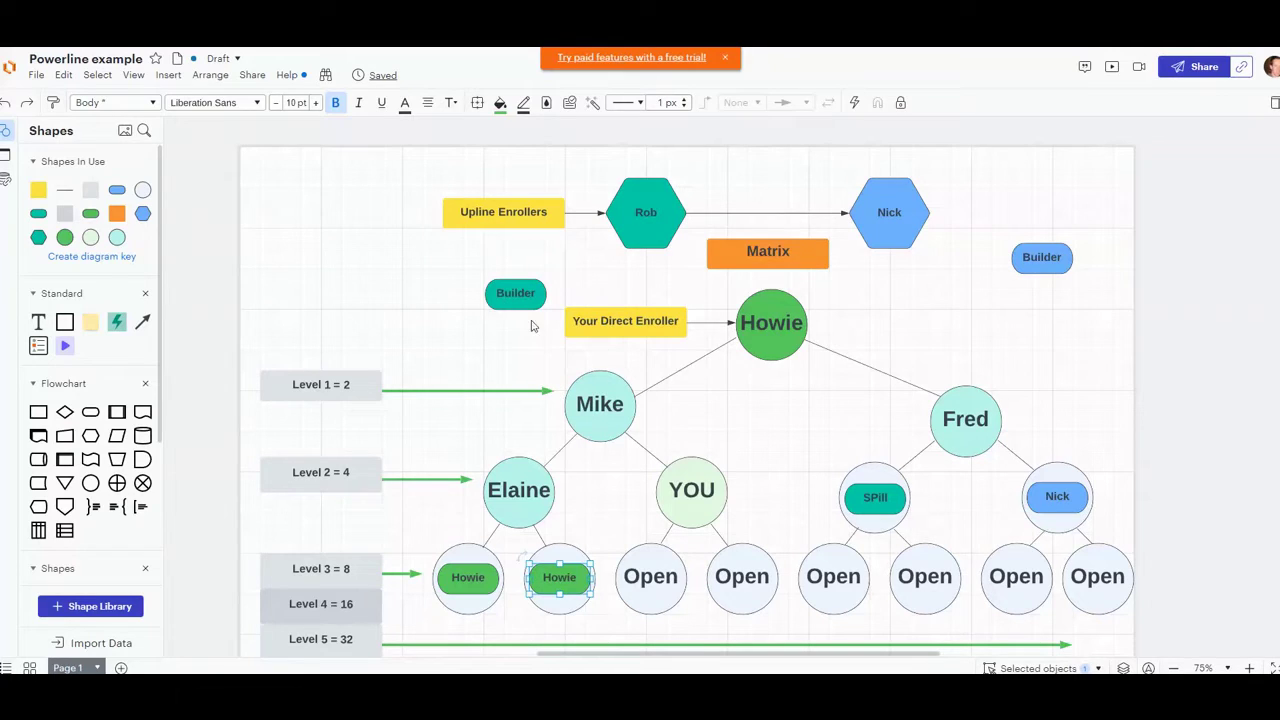
left_click_drag(513, 297, 650, 580)
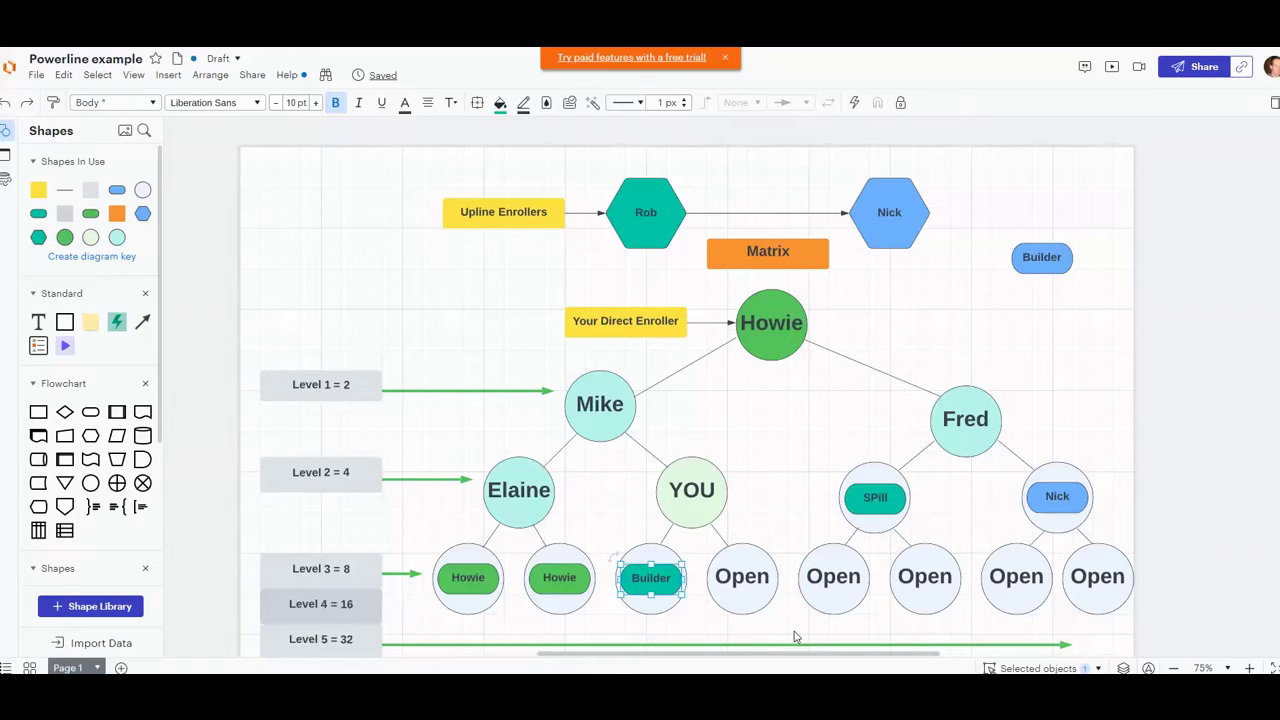
- Drag the blue Builder pill from the top right into YOU's right Open circle
scroll(794, 612, "down", 3)
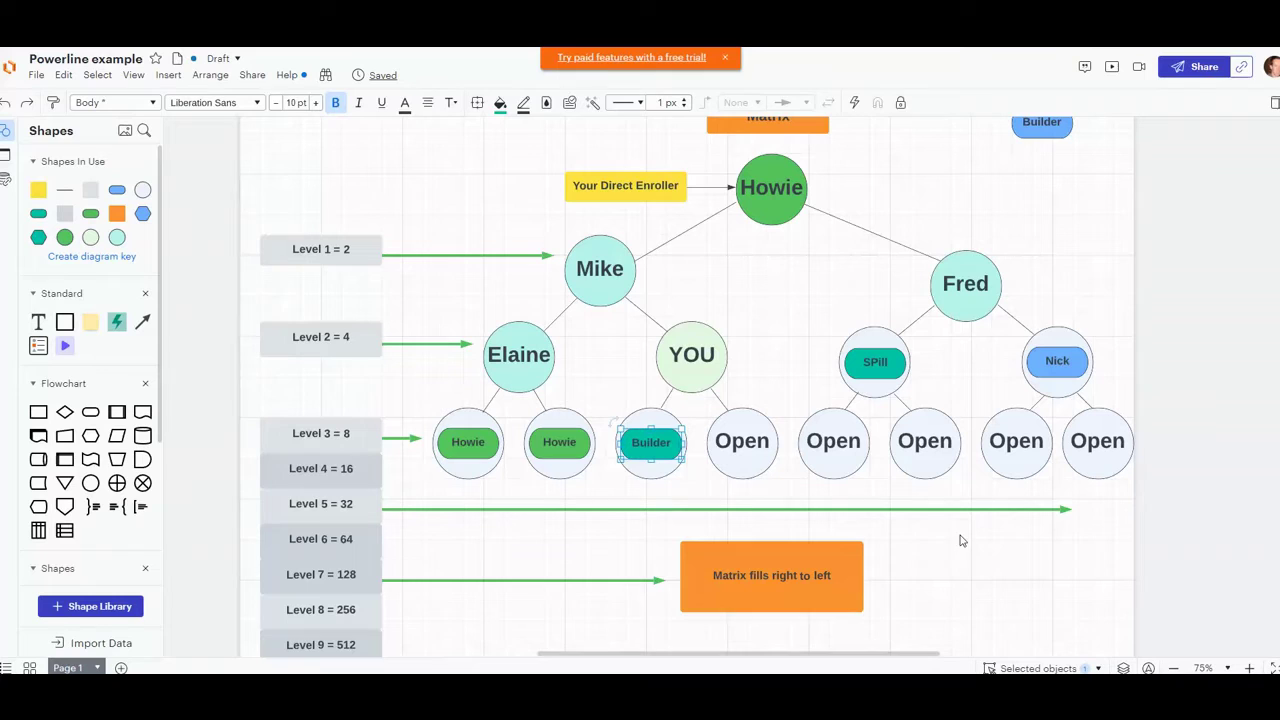
scroll(950, 277, "up", 3)
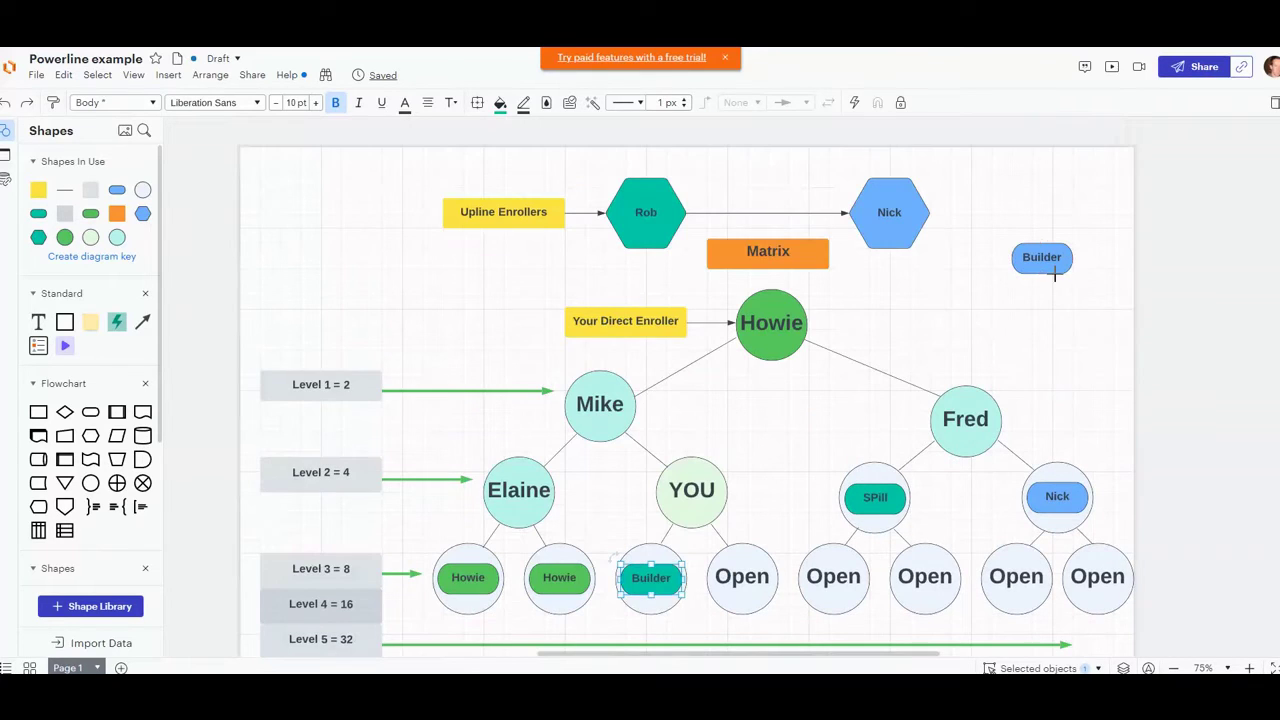
left_click(1054, 275)
left_click_drag(1054, 275, 753, 587)
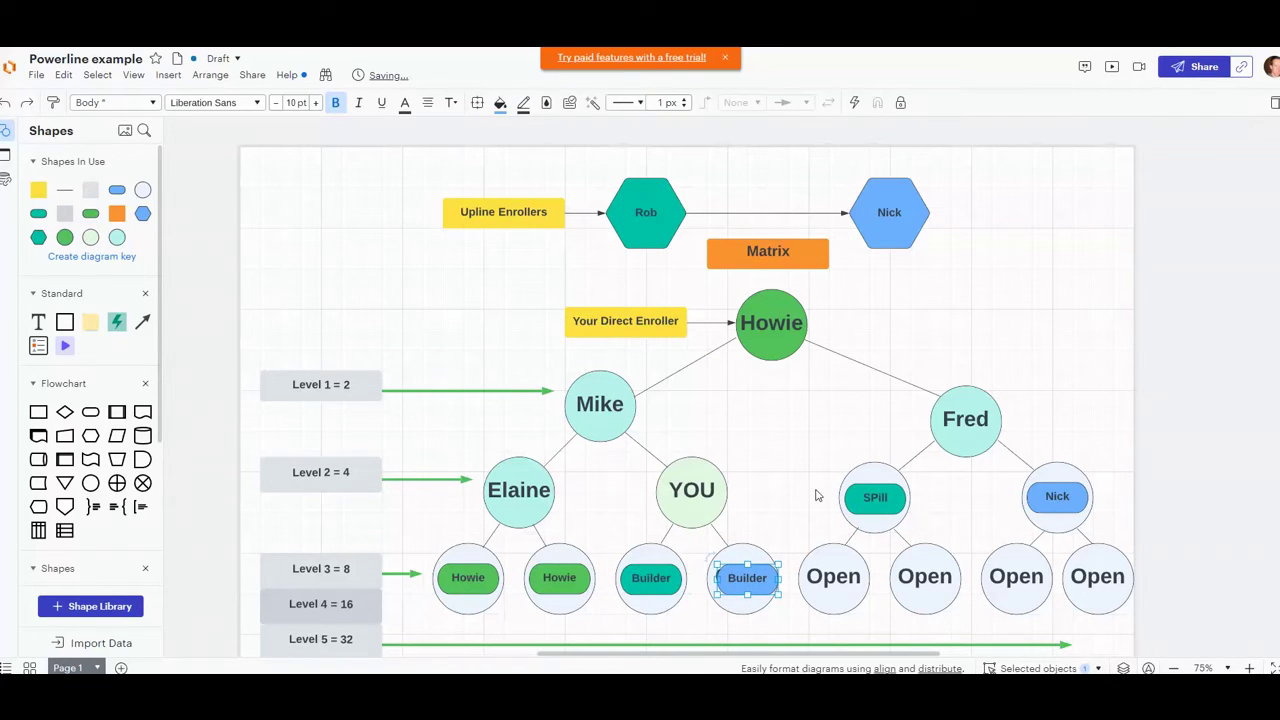
- Open a new Chrome tab and bring up Chrome's main menu for private browsing
scroll(771, 620, "down", 2)
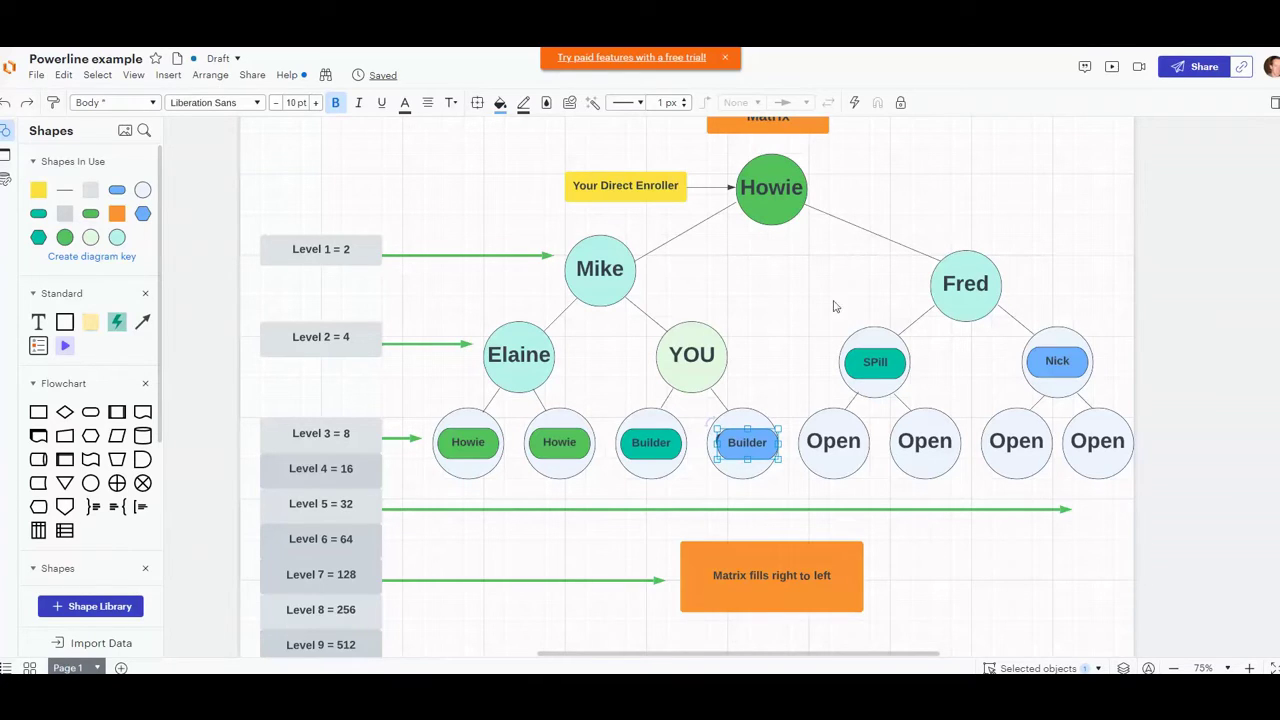
scroll(837, 270, "up", 2)
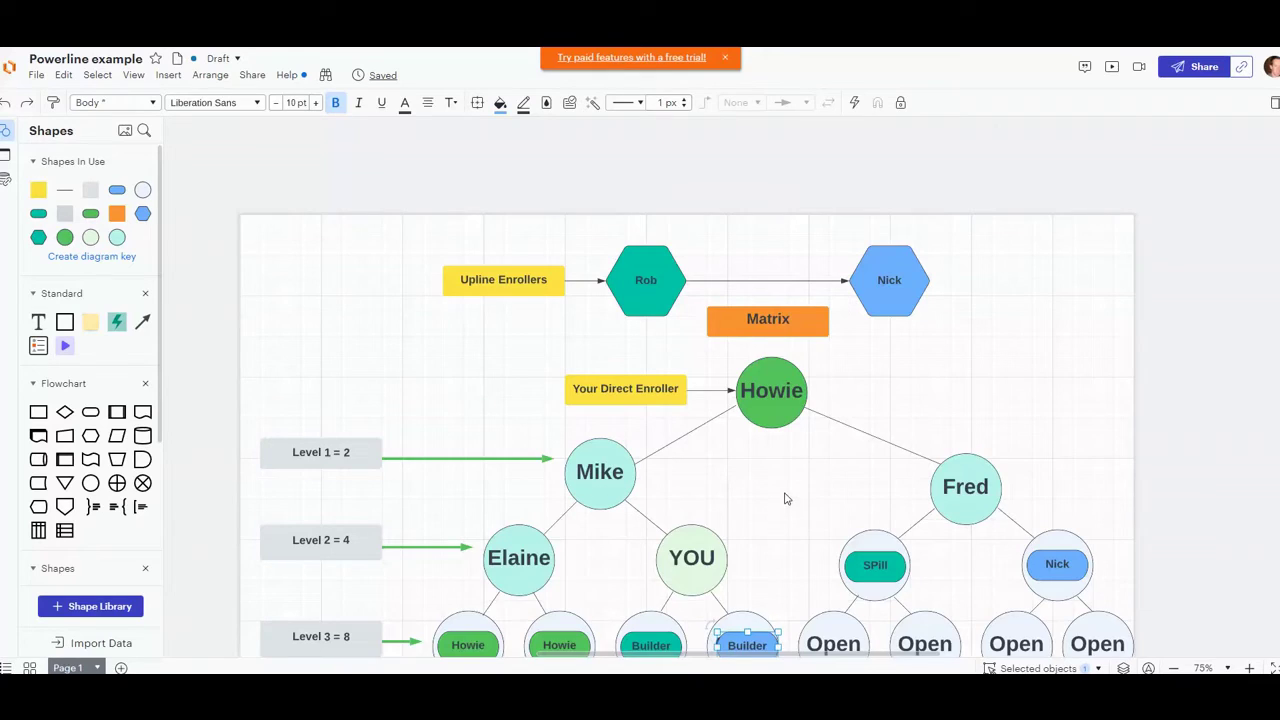
scroll(786, 497, "down", 3)
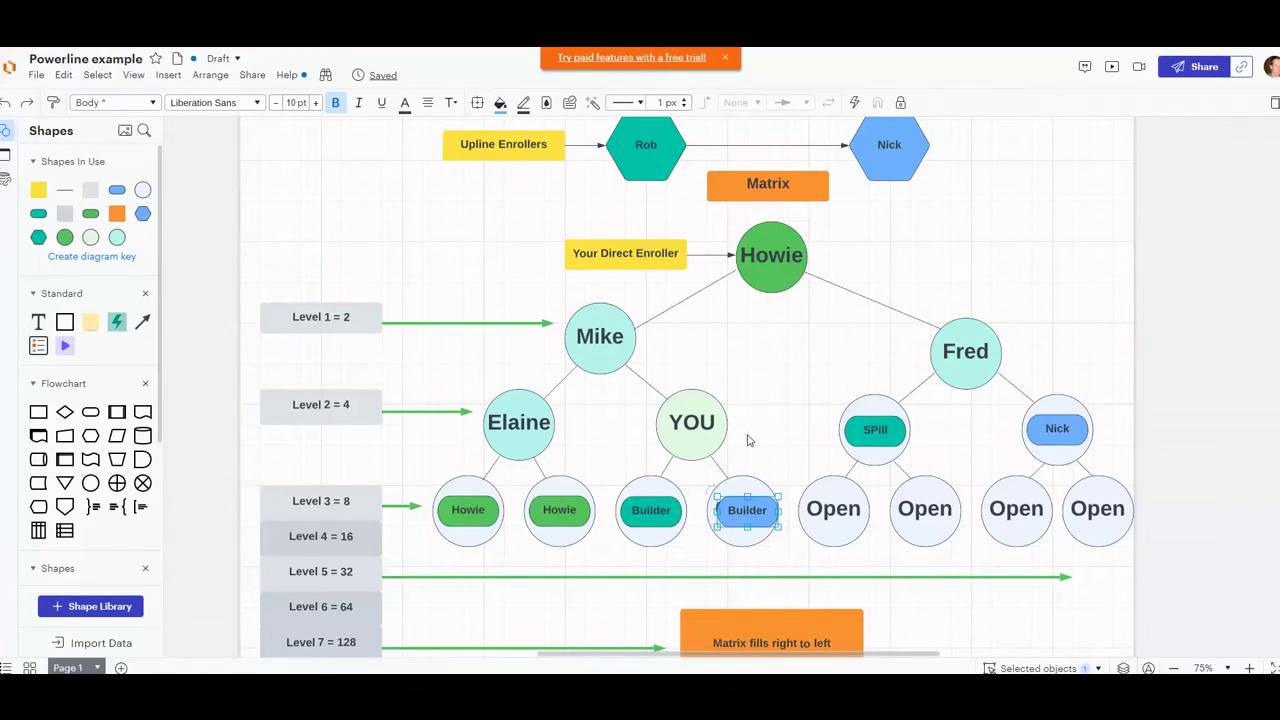
scroll(773, 405, "up", 2)
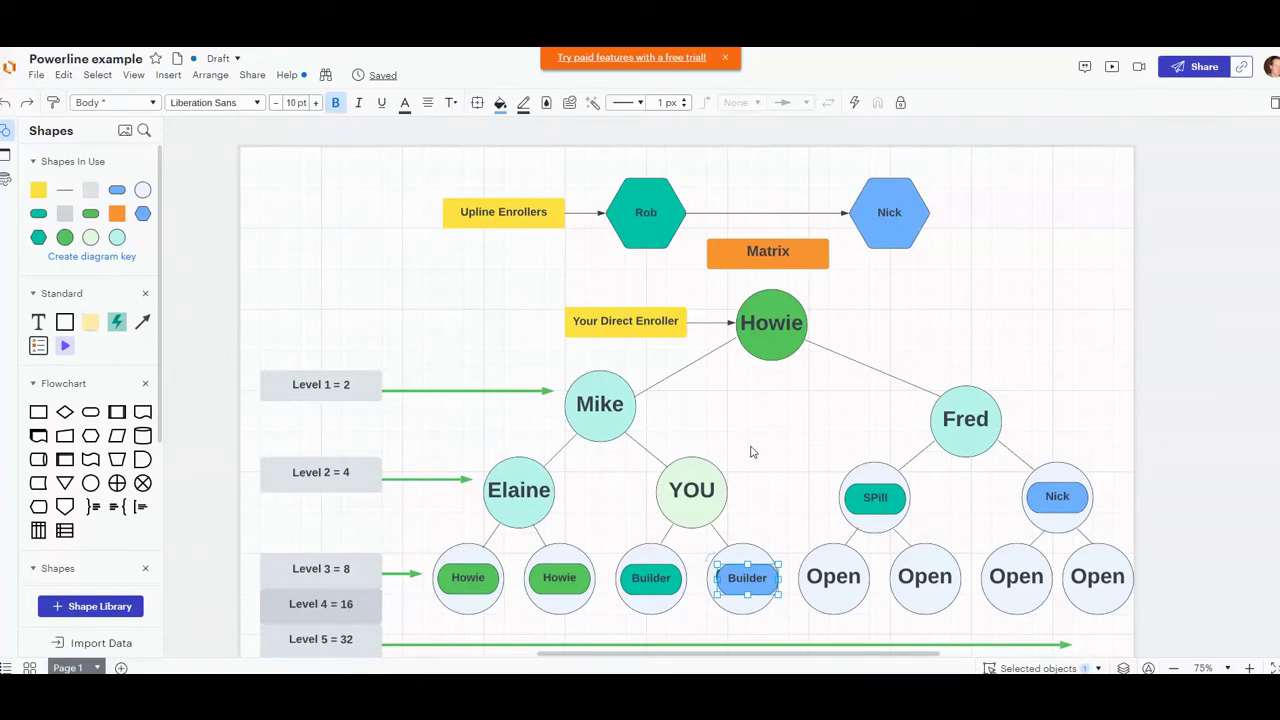
key("ctrl+t")
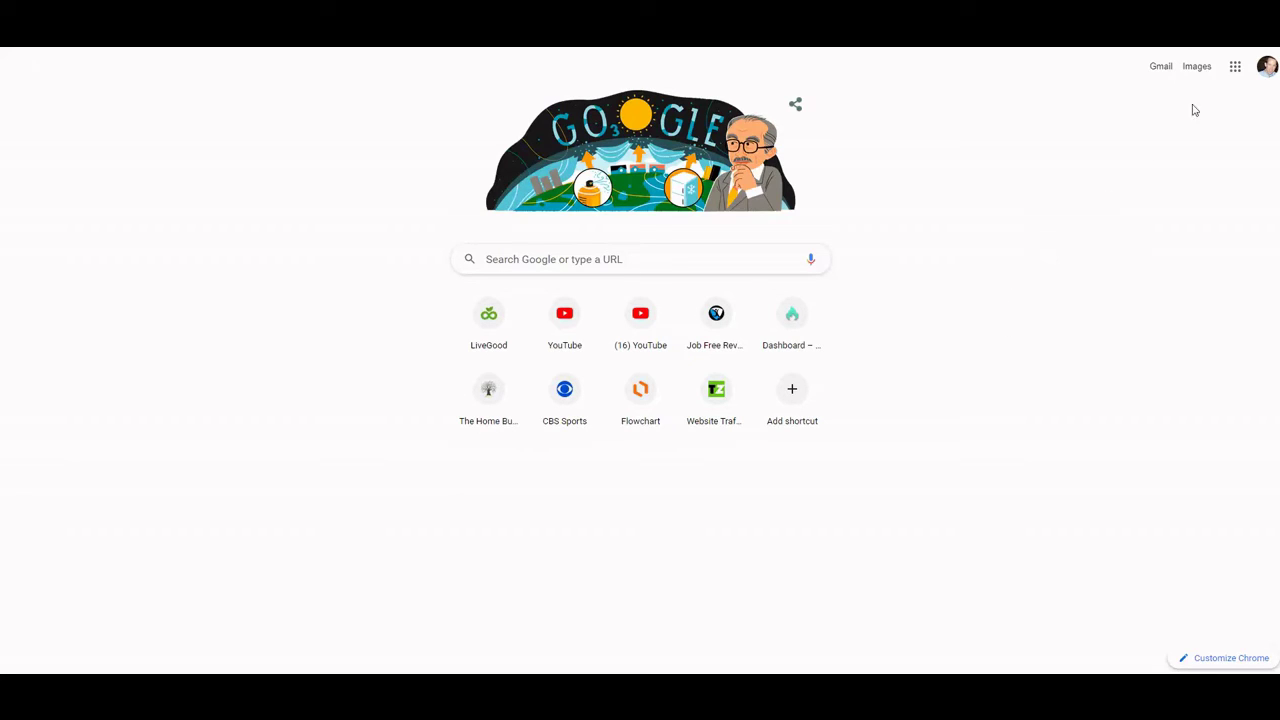
left_click(1265, 14)
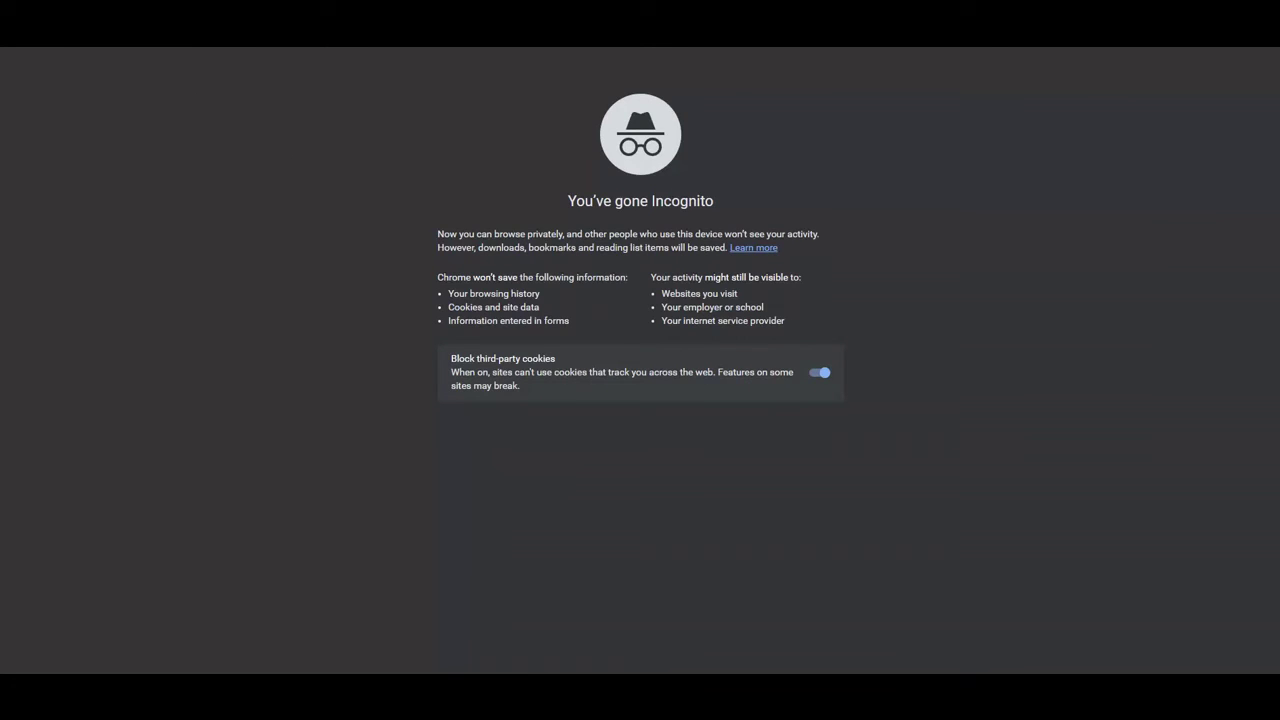
- Enter youtube.co as the destination in the Incognito window's address bar
type("you")
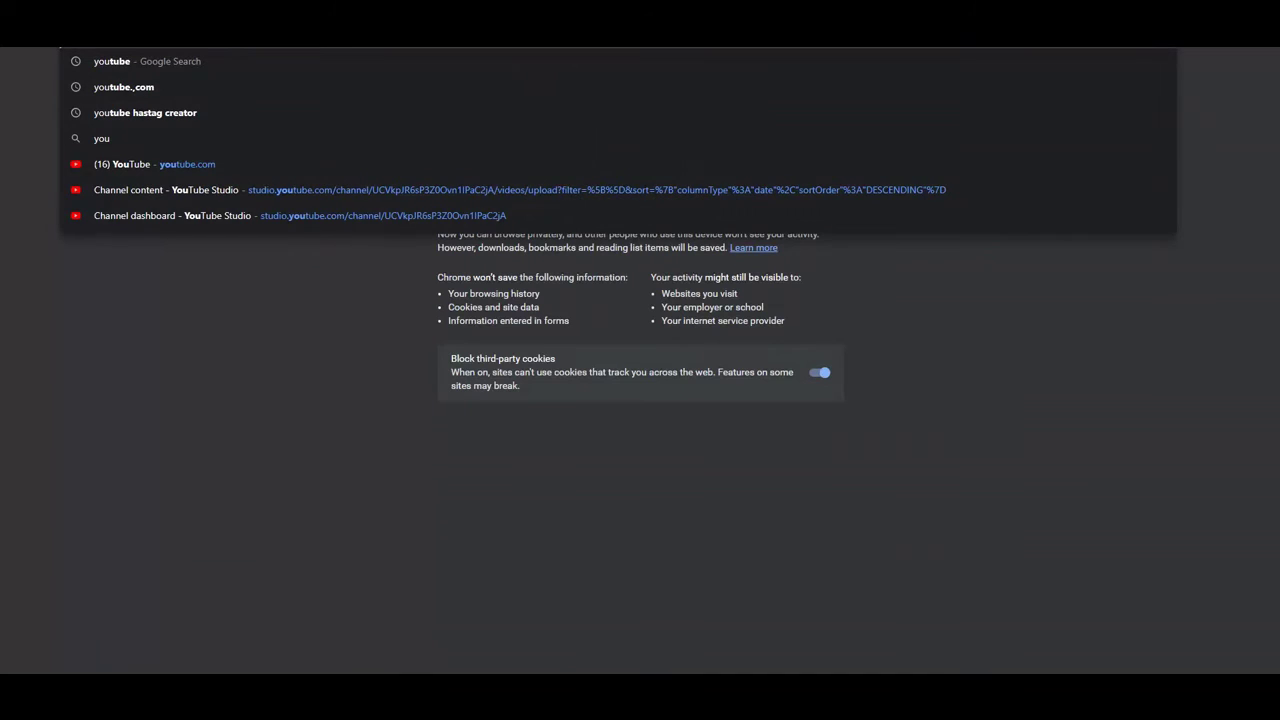
type("tube")
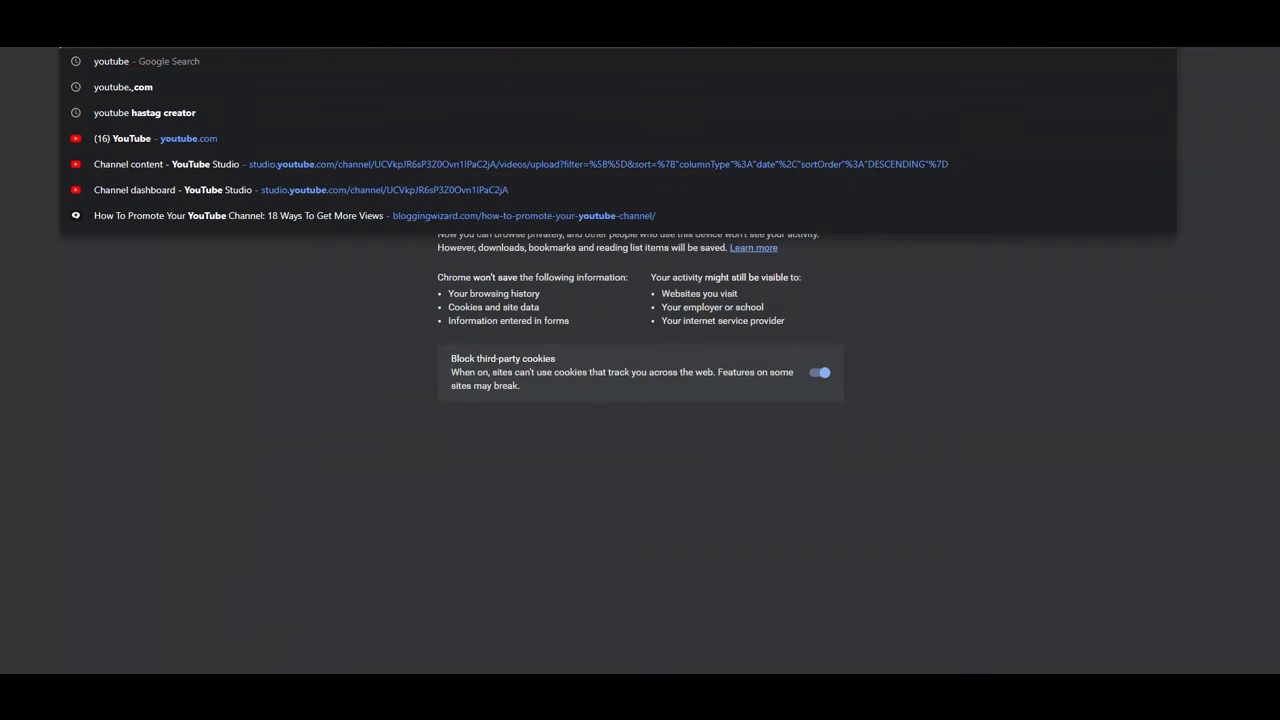
type(".co")
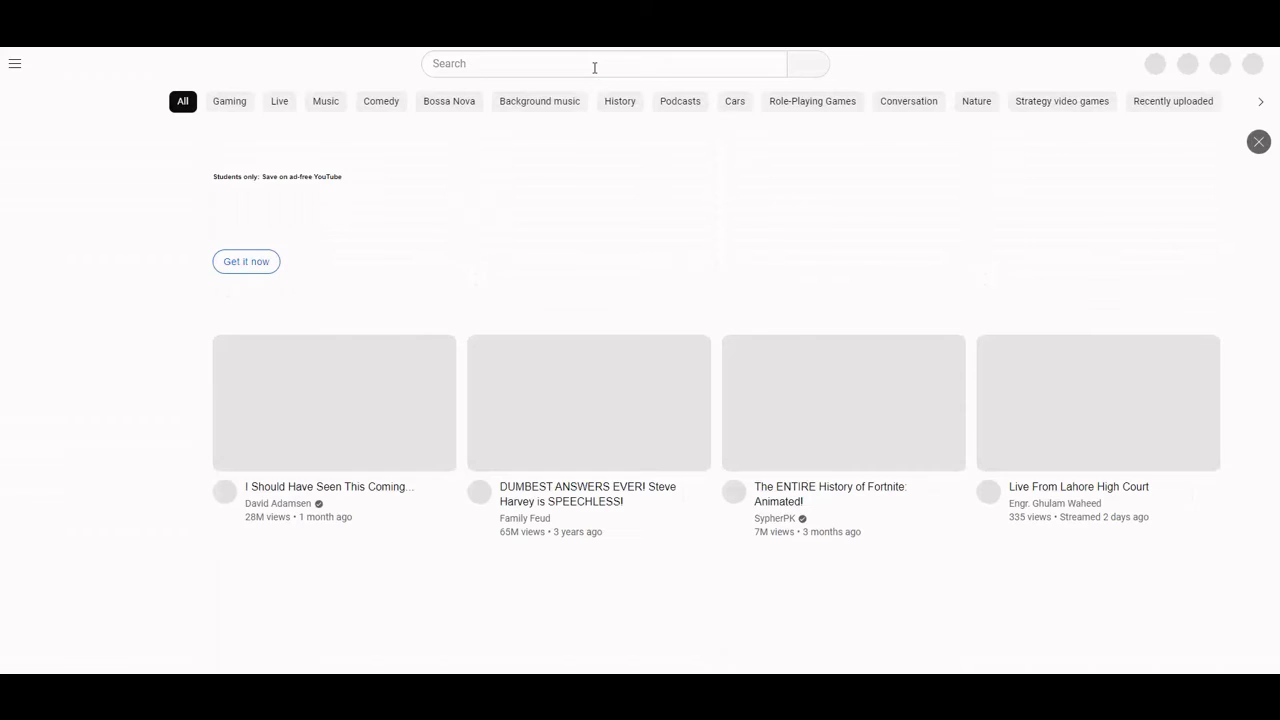
- Enter the YouTube query 'livegood powerline' by typing LiveGood pow and picking the suggestion
left_click(518, 66)
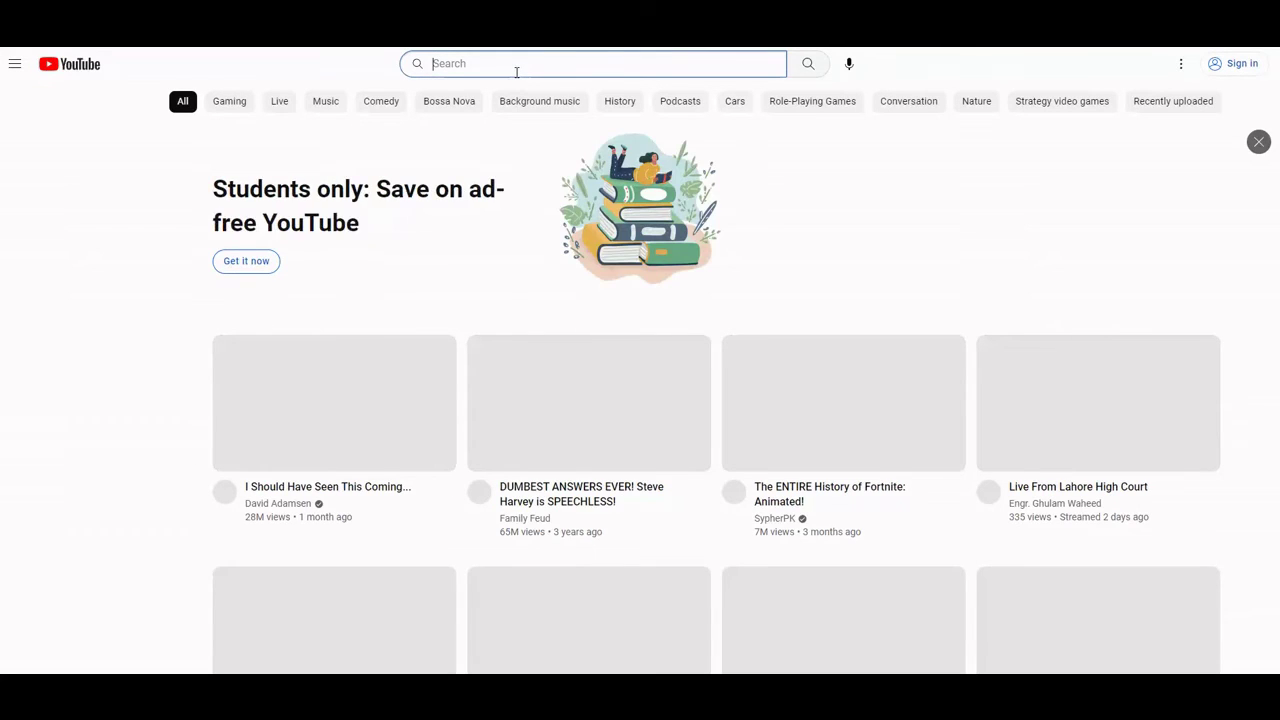
type("Liv")
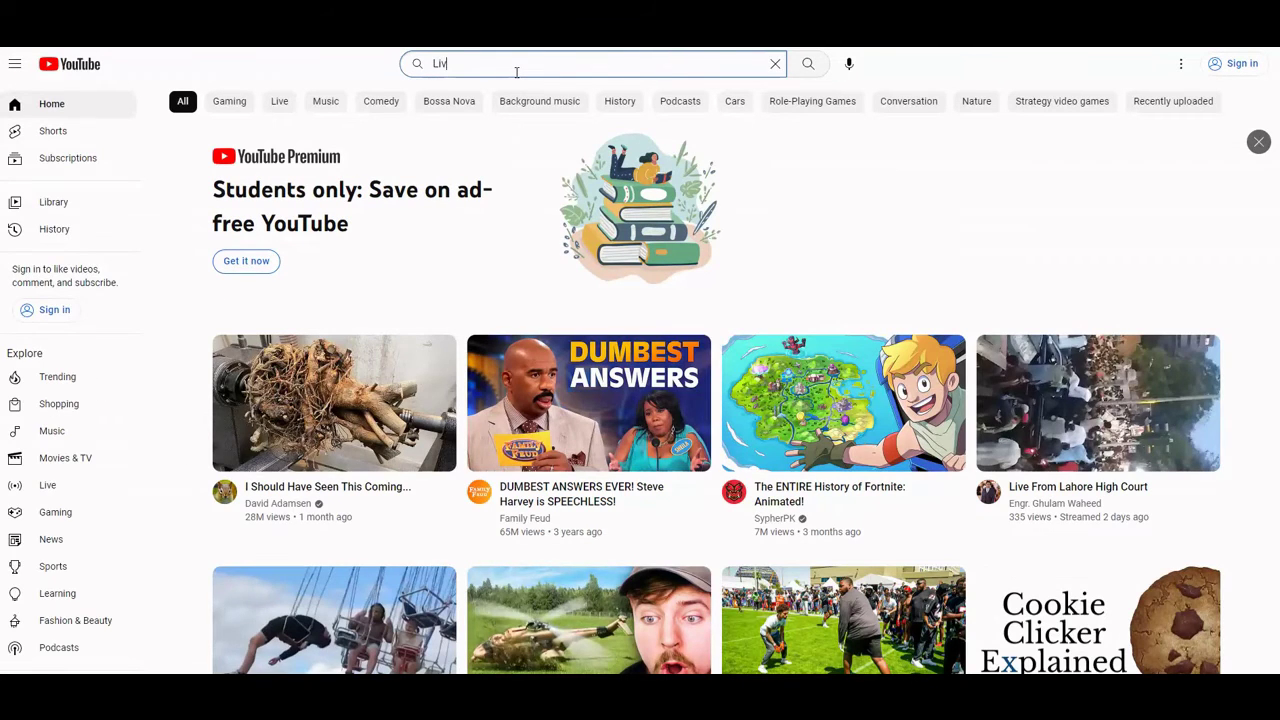
type("eGood")
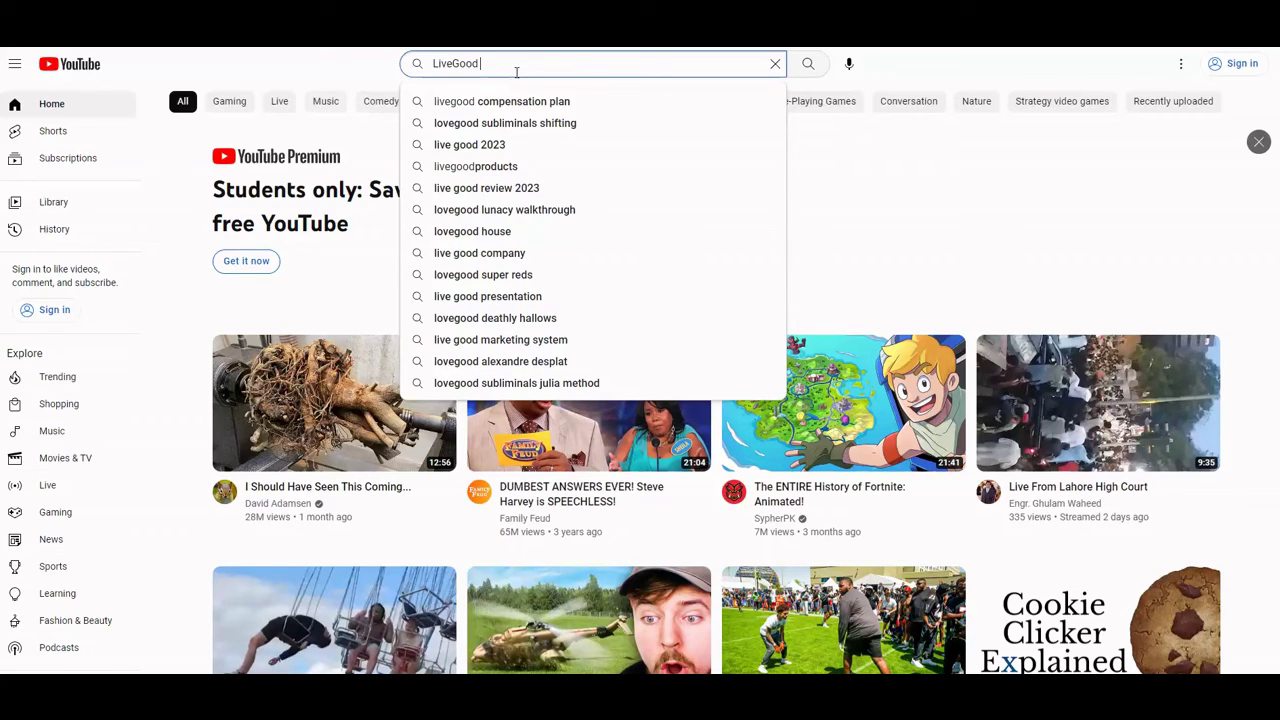
type("pw")
key("BackSpace")
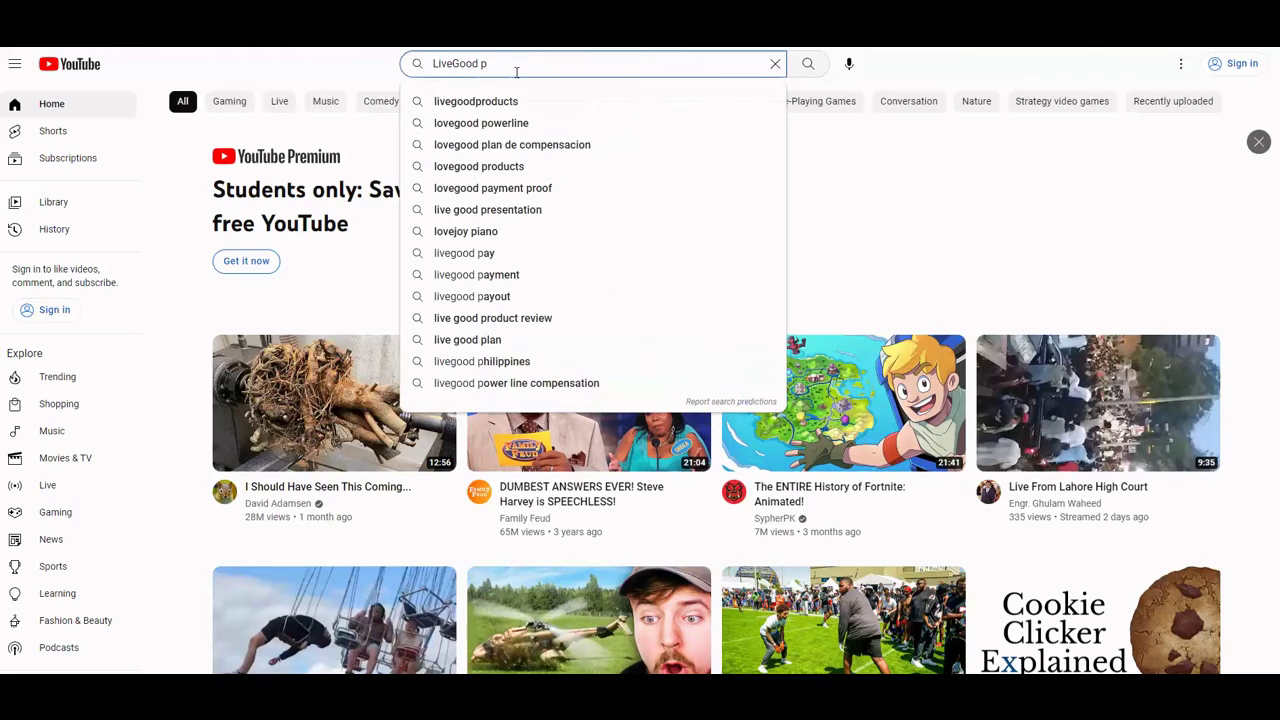
type("owe")
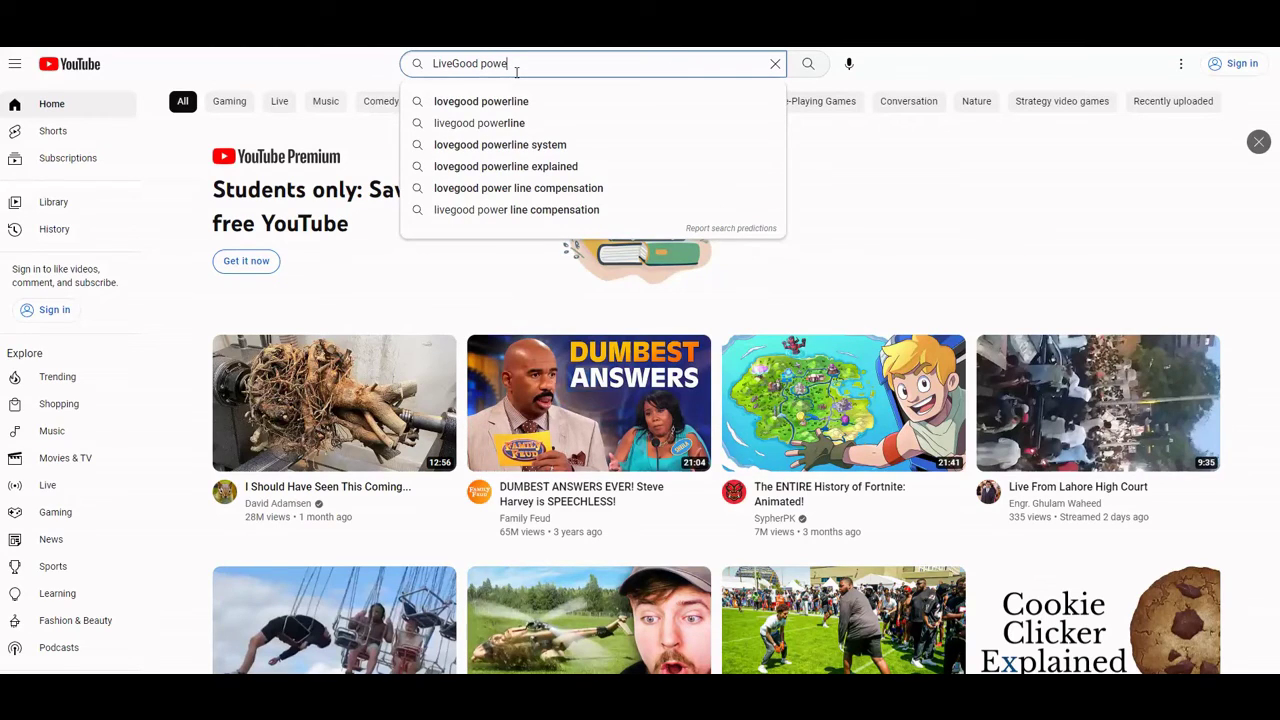
left_click(555, 124)
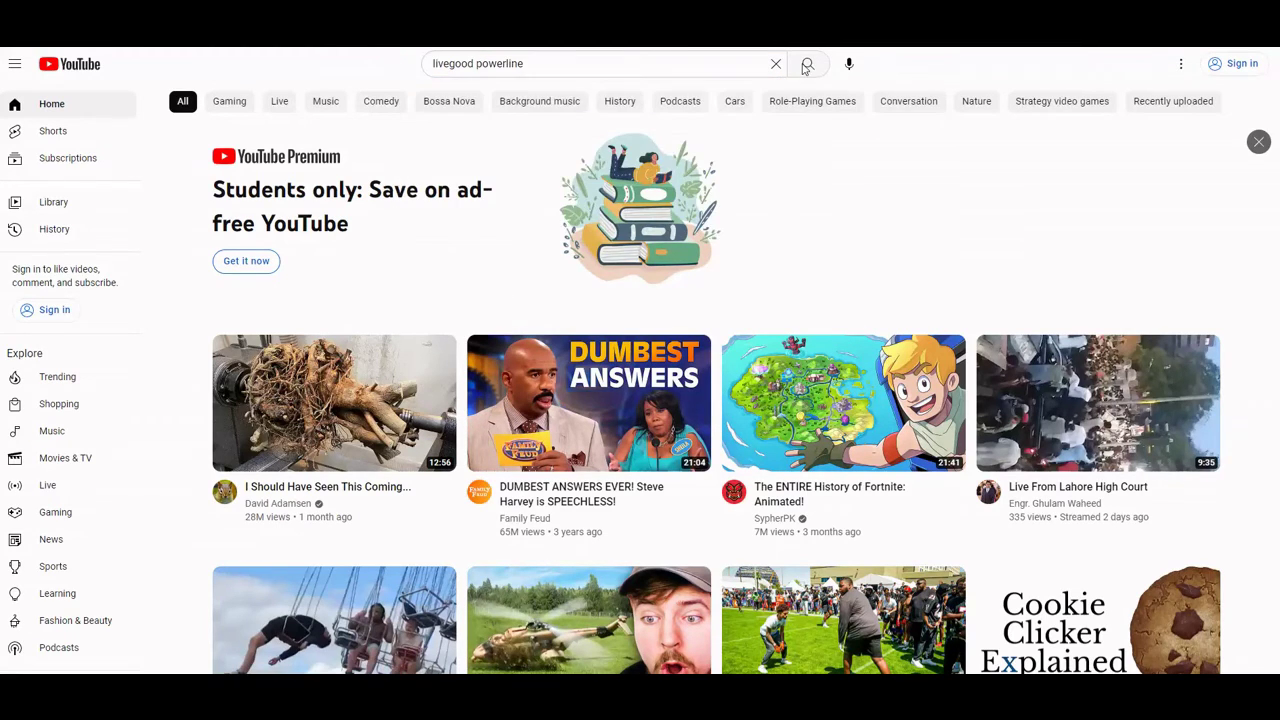
- Run the 'livegood powerline' search and scroll the results down to the Shorts row
left_click(808, 63)
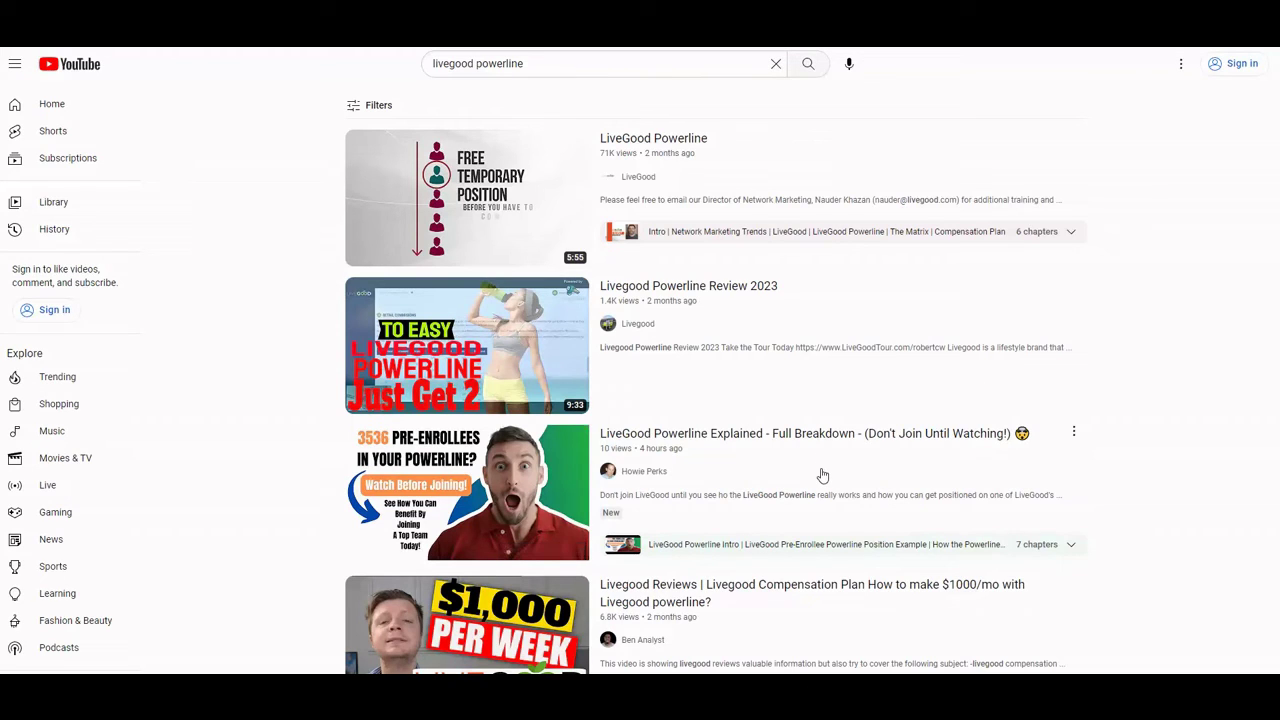
mouse_move(821, 474)
scroll(1177, 475, "down", 4)
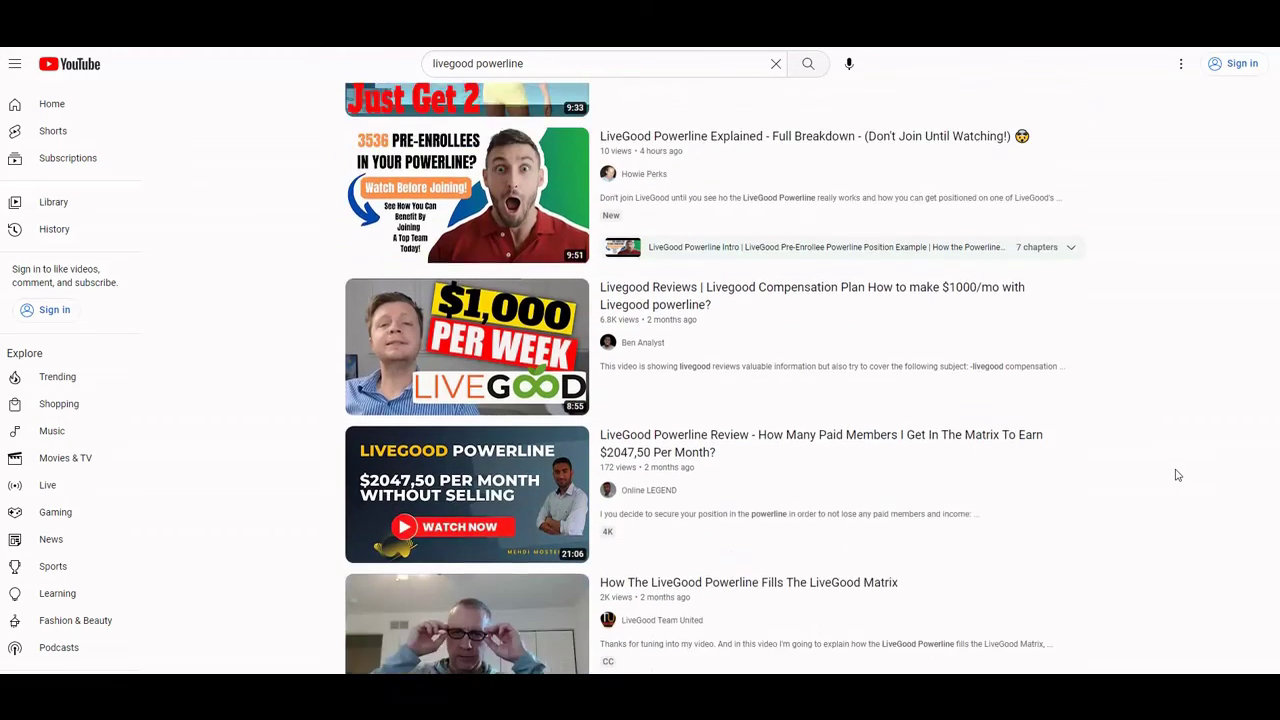
scroll(1177, 475, "down", 3)
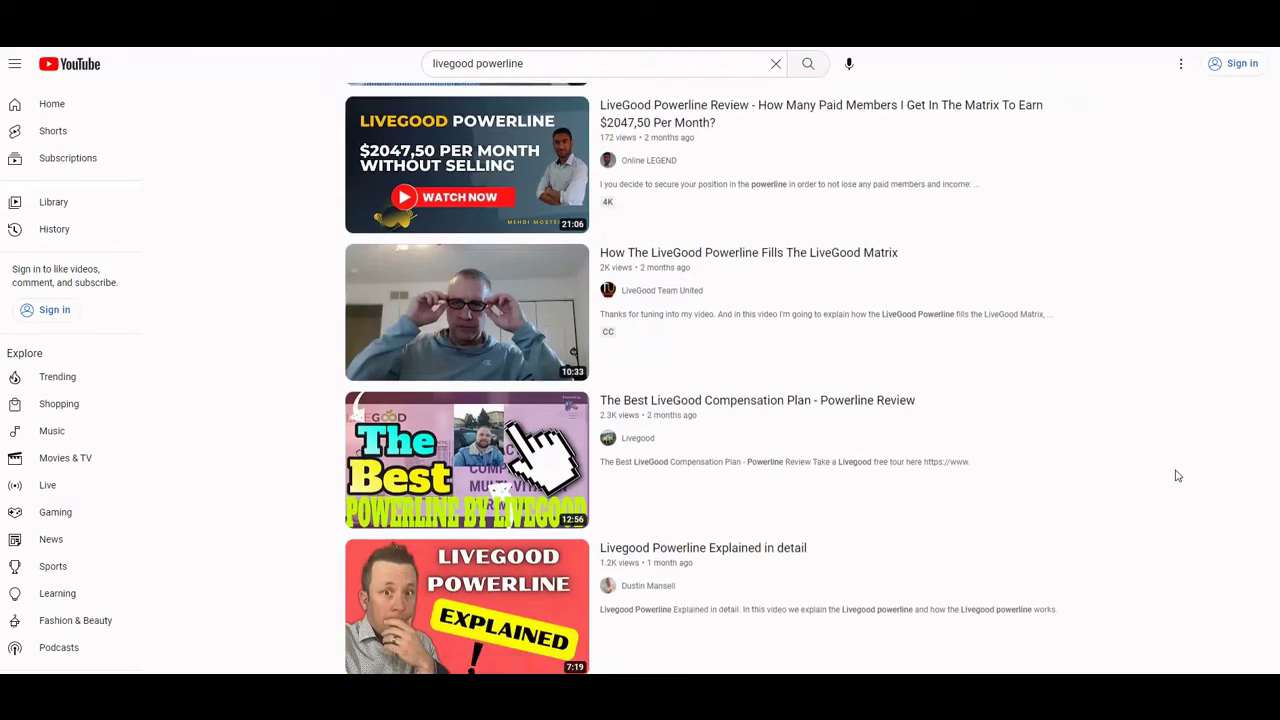
scroll(1177, 475, "down", 7)
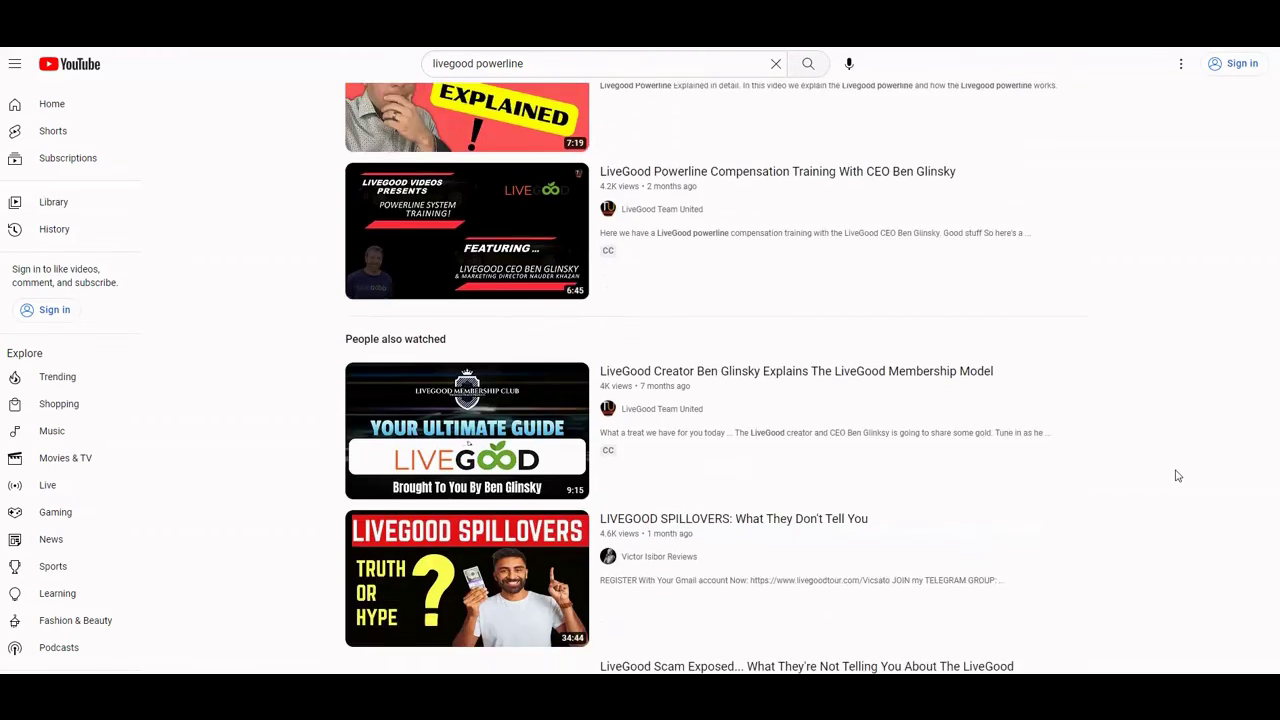
scroll(1177, 475, "down", 7)
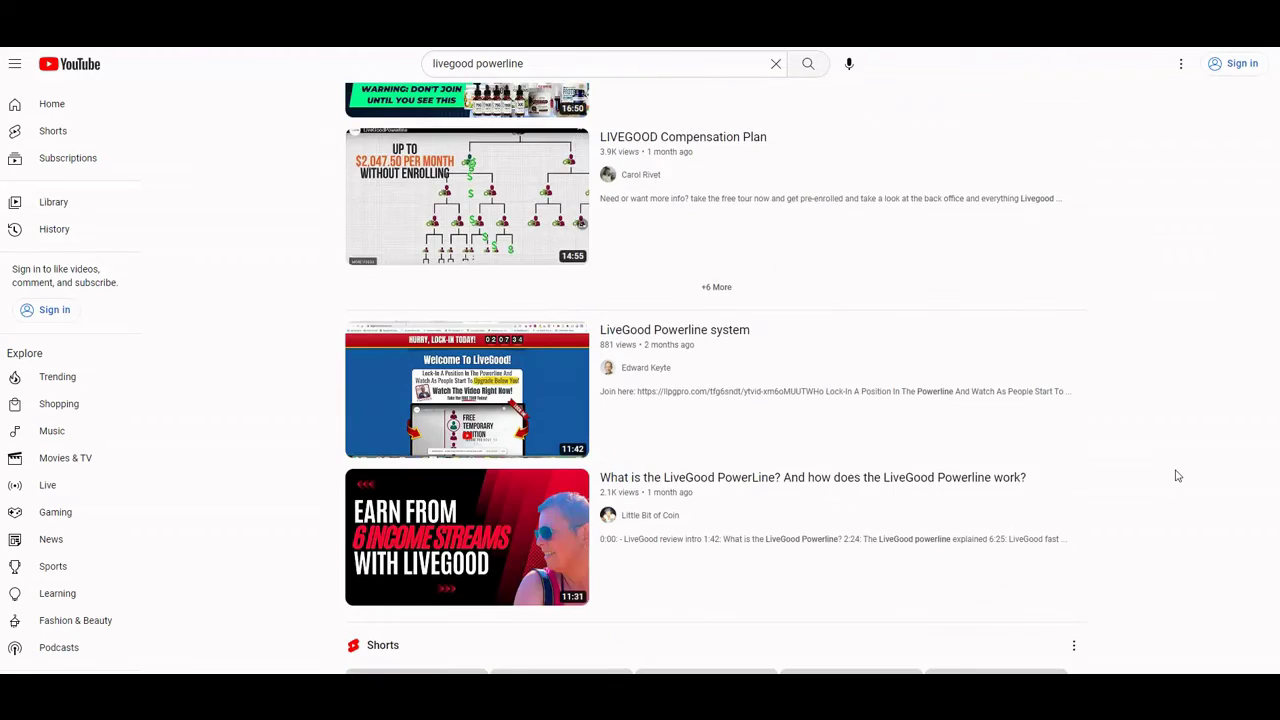
scroll(1177, 475, "down", 1)
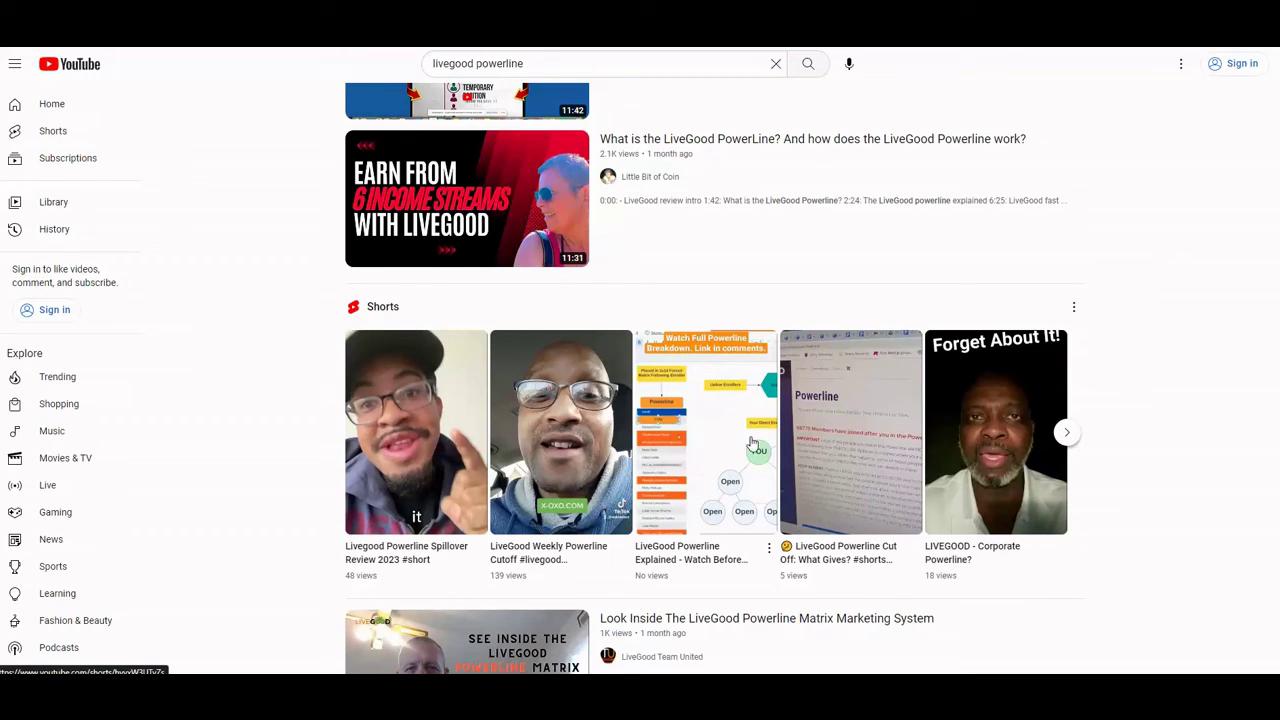
- Play the 'LiveGood Powerline Explained - Watch Before Joining!' short and pause it
left_click(692, 452)
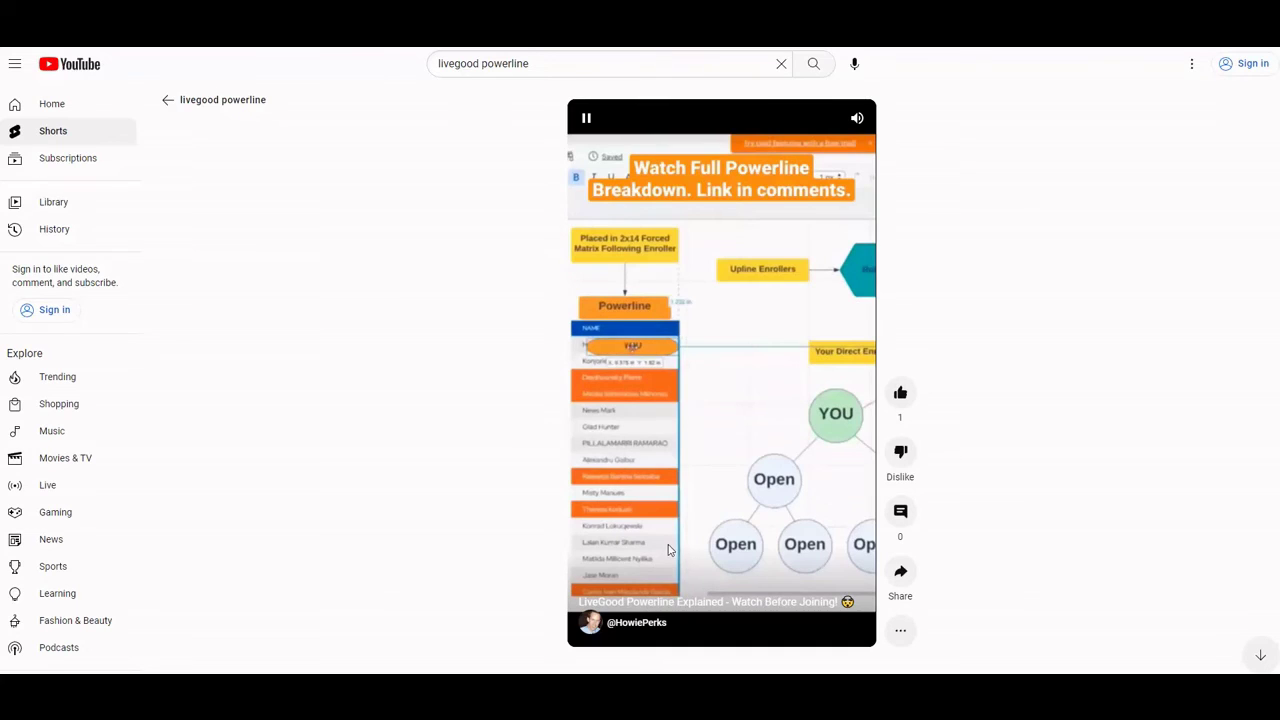
left_click(671, 551)
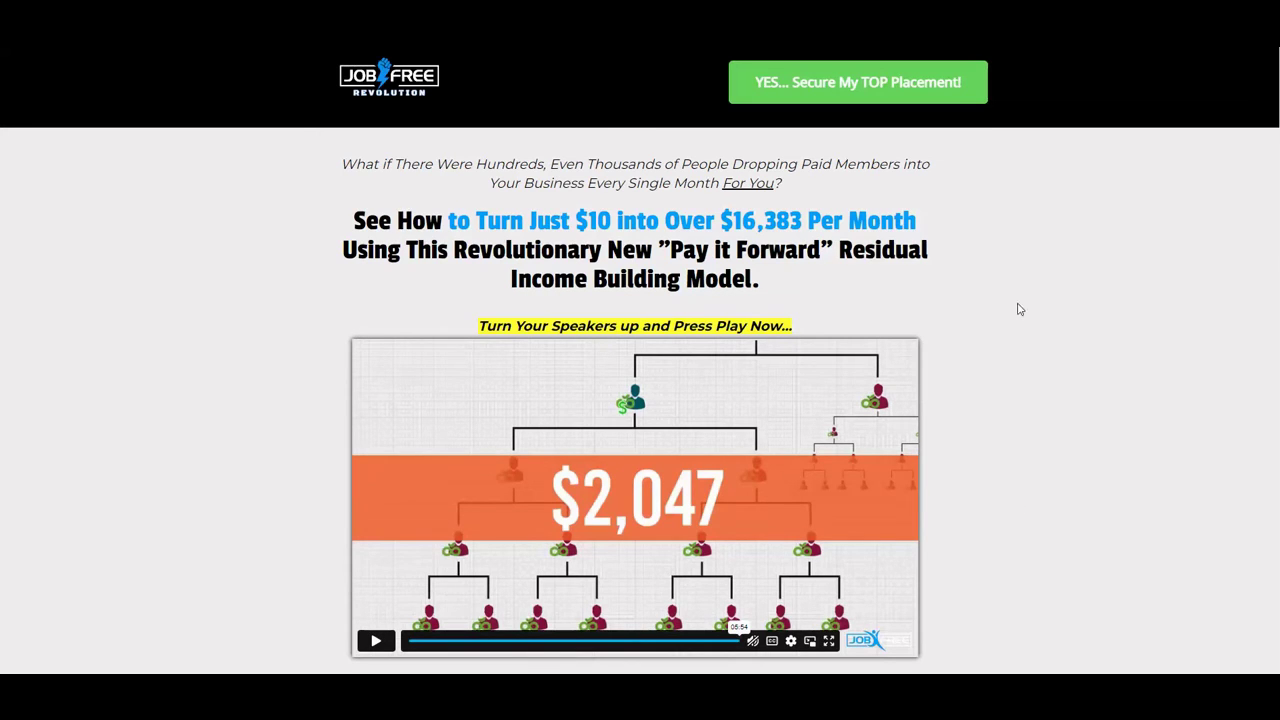
scroll(950, 300, "down", 5)
scroll(940, 365, "down", 15)
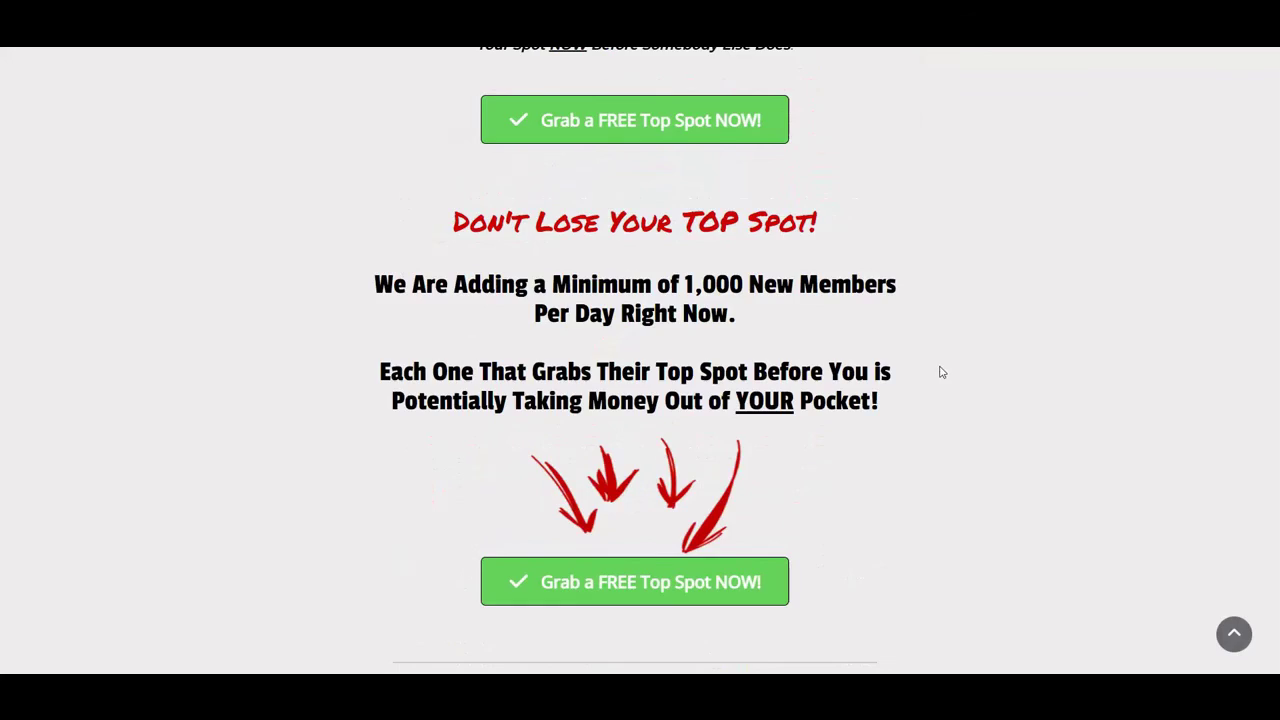
scroll(940, 388, "down", 11)
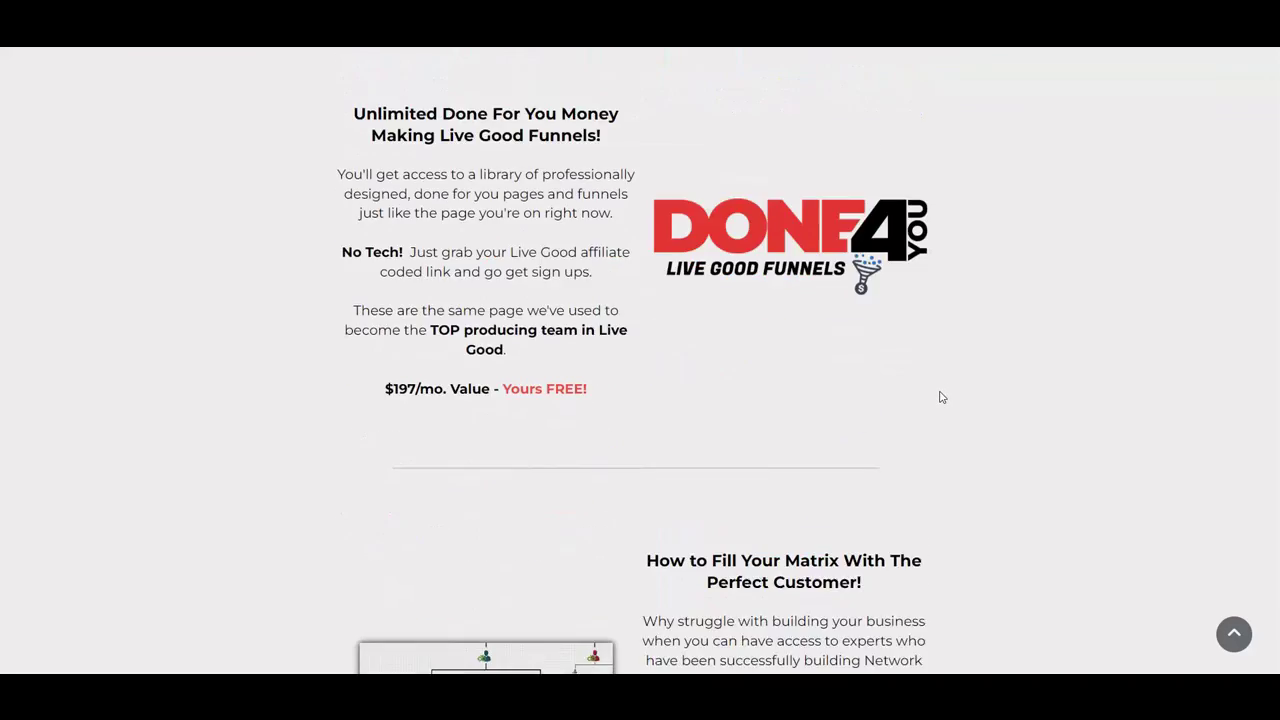
scroll(940, 397, "down", 3)
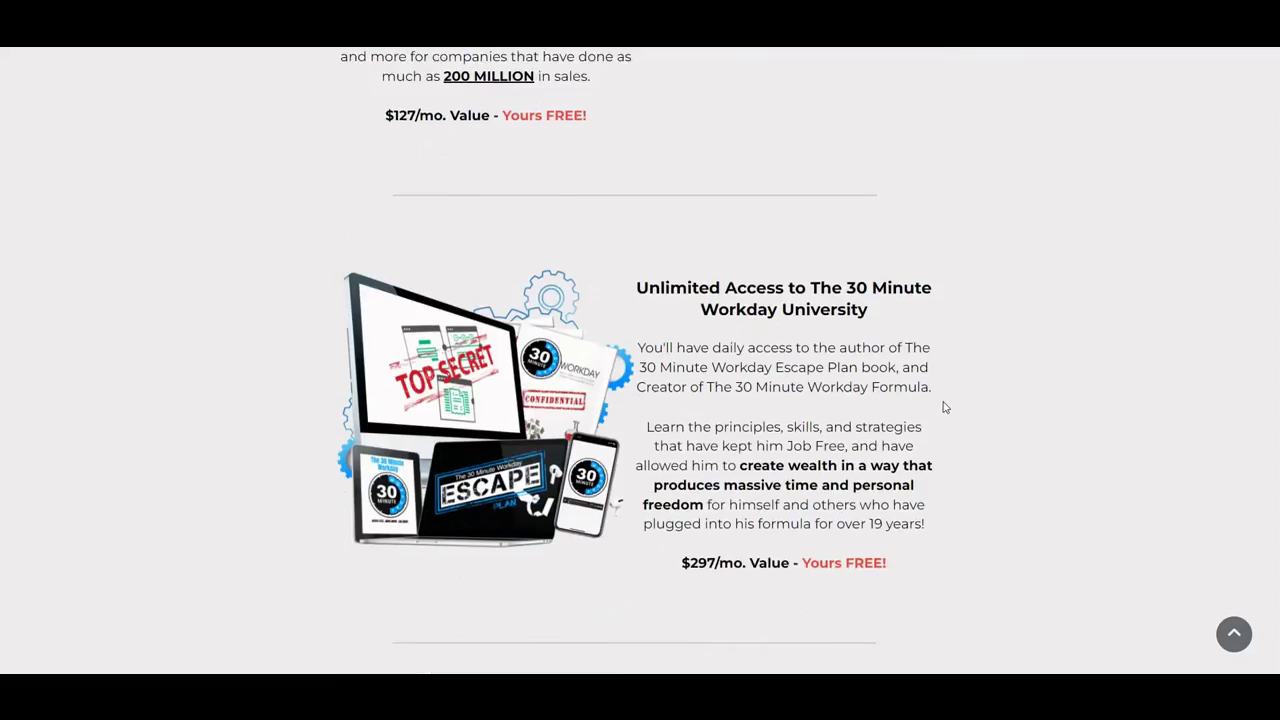
scroll(946, 405, "up", 18)
scroll(951, 412, "up", 14)
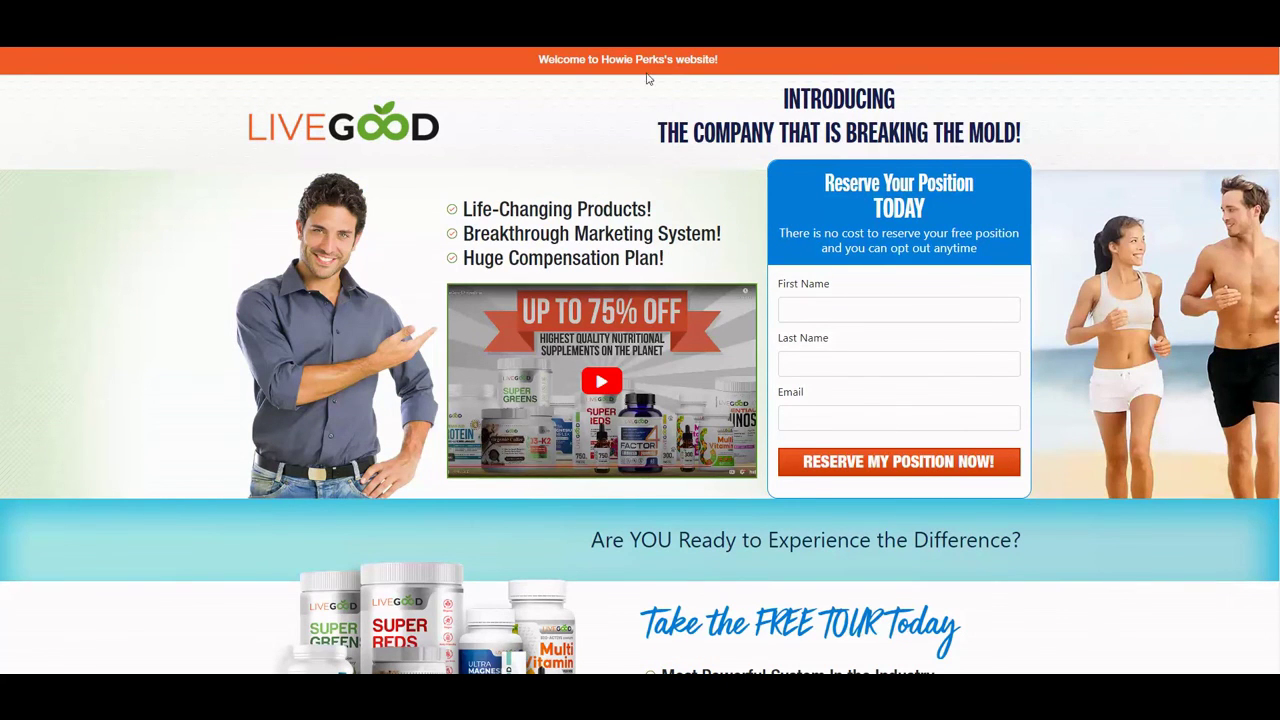
- Put the cursor in the First Name field of the Reserve Your Position form
left_click(807, 314)
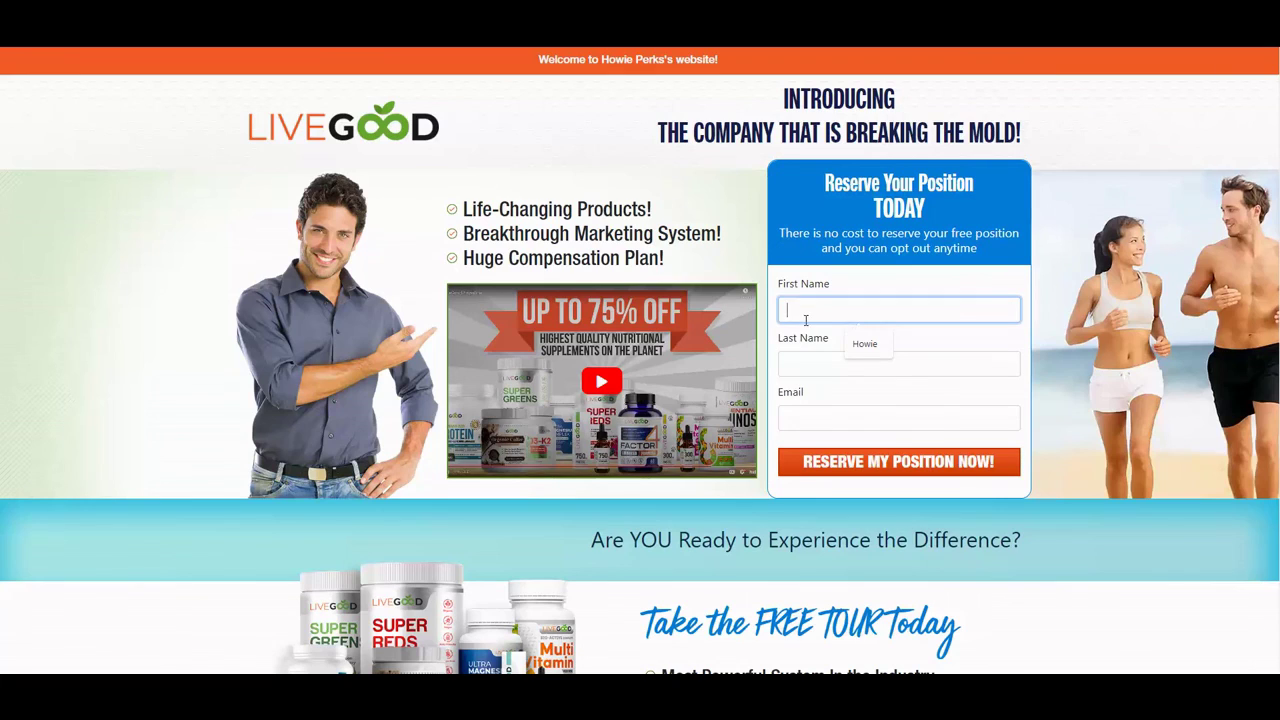